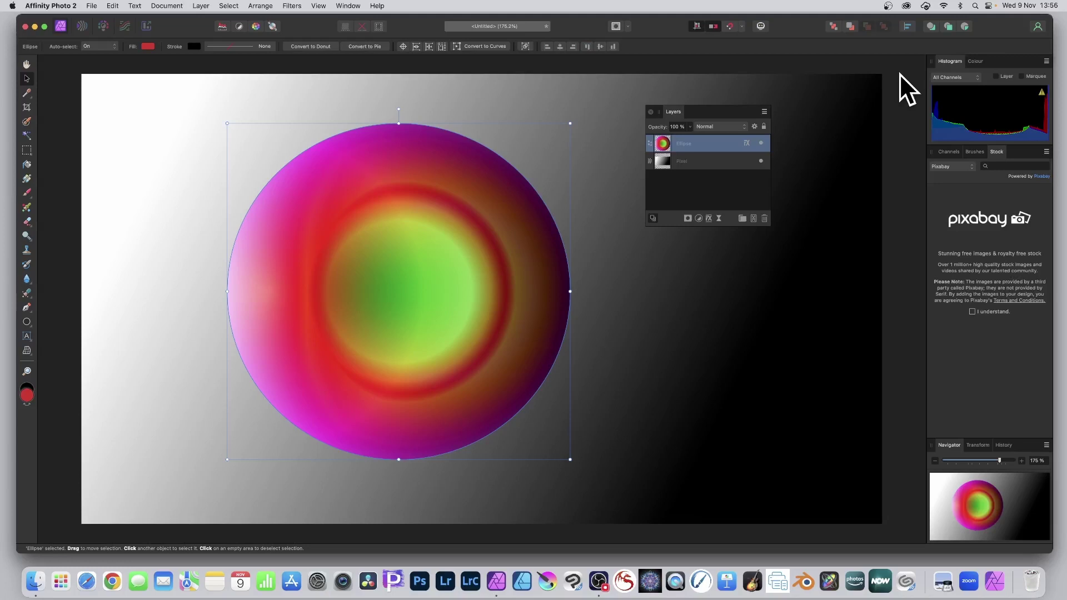
Delete the gradient-coloured Ellipse layer, keeping only the black-and-white gradient Pixel layer
{"action": "key", "text": "Delete"}
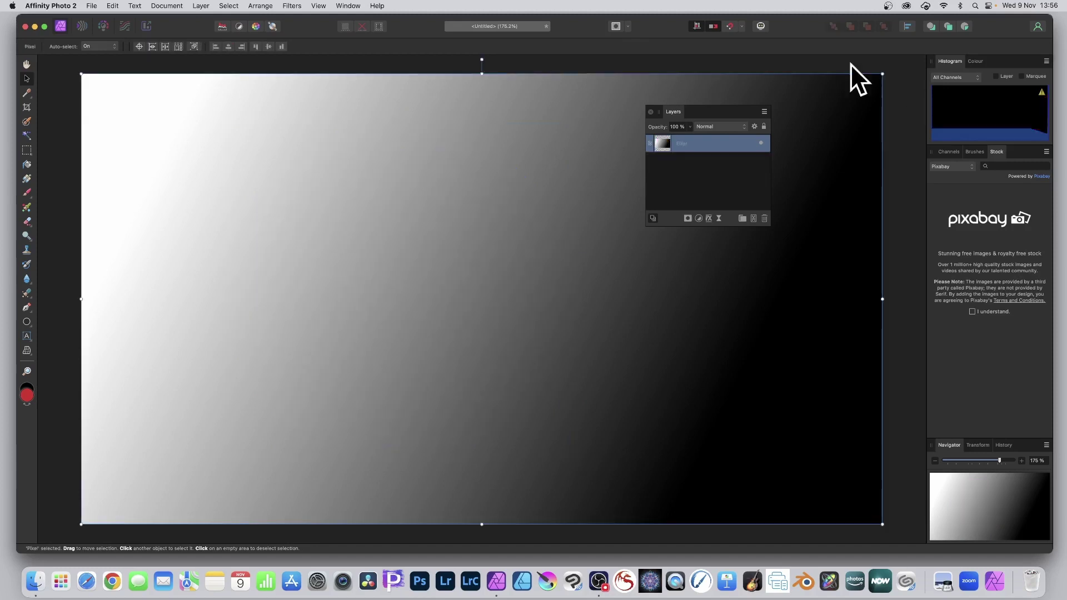
Draw a red circle about 749 px wide over the background using the Ellipse Tool
{"action": "left_click", "coordinate": [26, 320]}
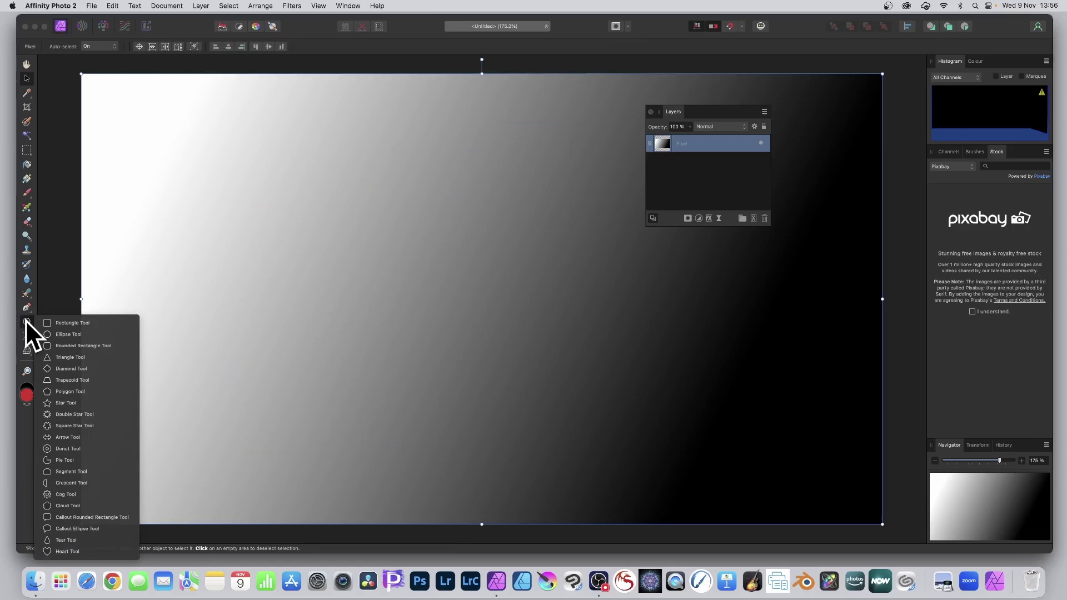
{"action": "left_click", "coordinate": [72, 334]}
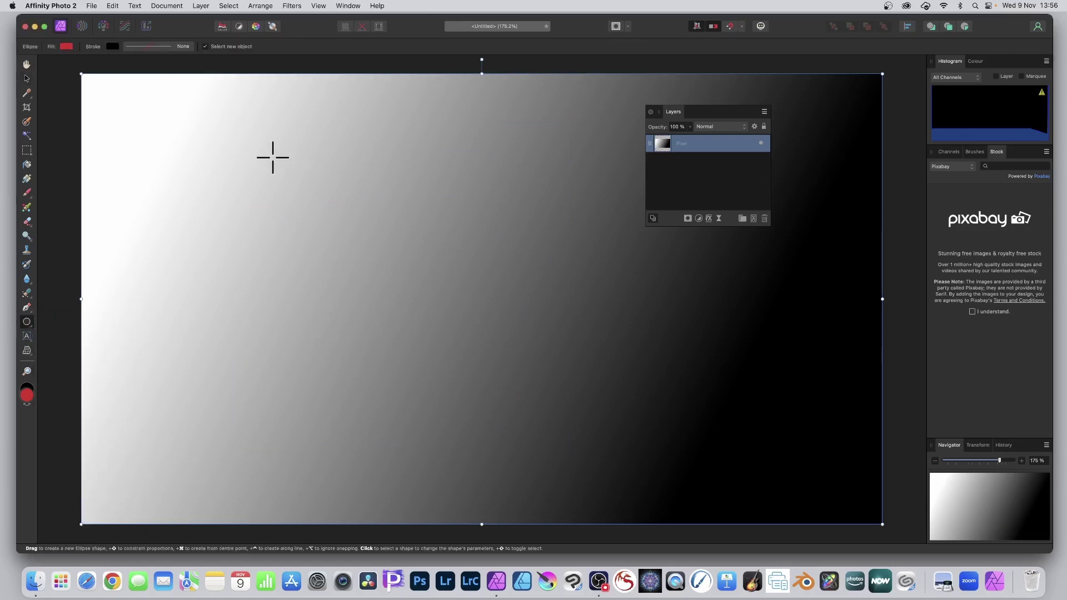
{"action": "left_click_drag", "start_coordinate": [264, 135], "coordinate": [576, 430]}
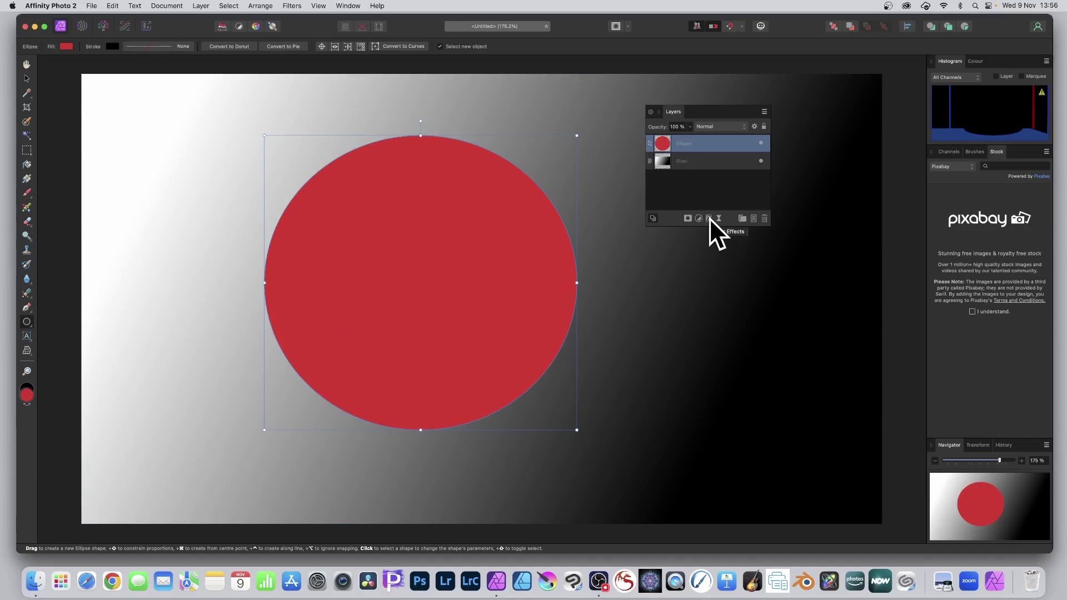
Open Layer Effects for the red circle's layer and move the dialog off the circle
{"action": "left_click", "coordinate": [709, 217]}
{"action": "left_click_drag", "start_coordinate": [646, 120], "coordinate": [743, 121]}
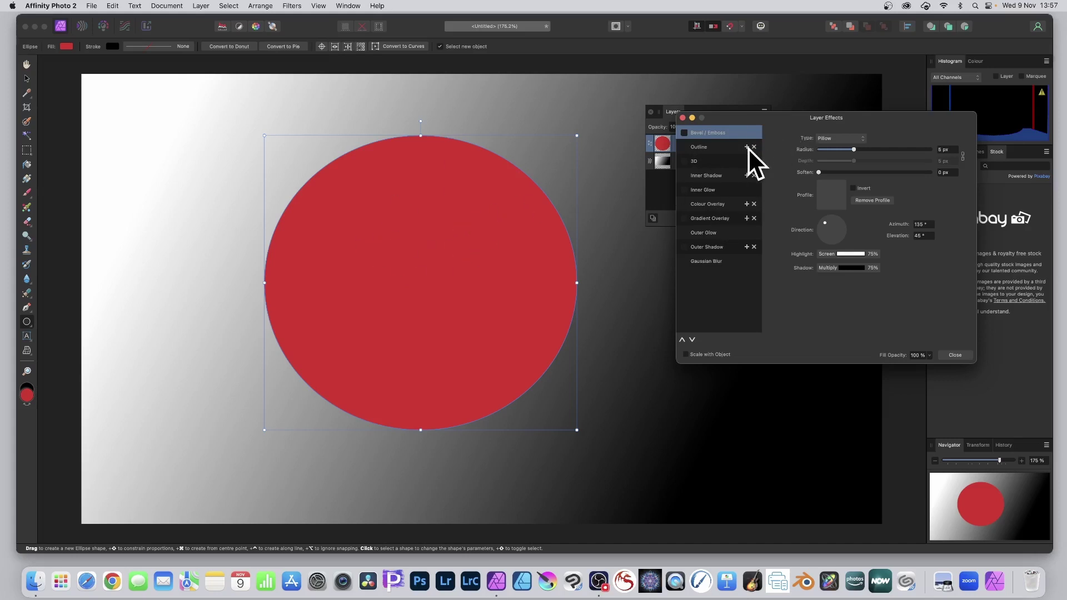
Give the circle a black 37.1 px outside Outline and add two more Outline effects
{"action": "left_click", "coordinate": [710, 147]}
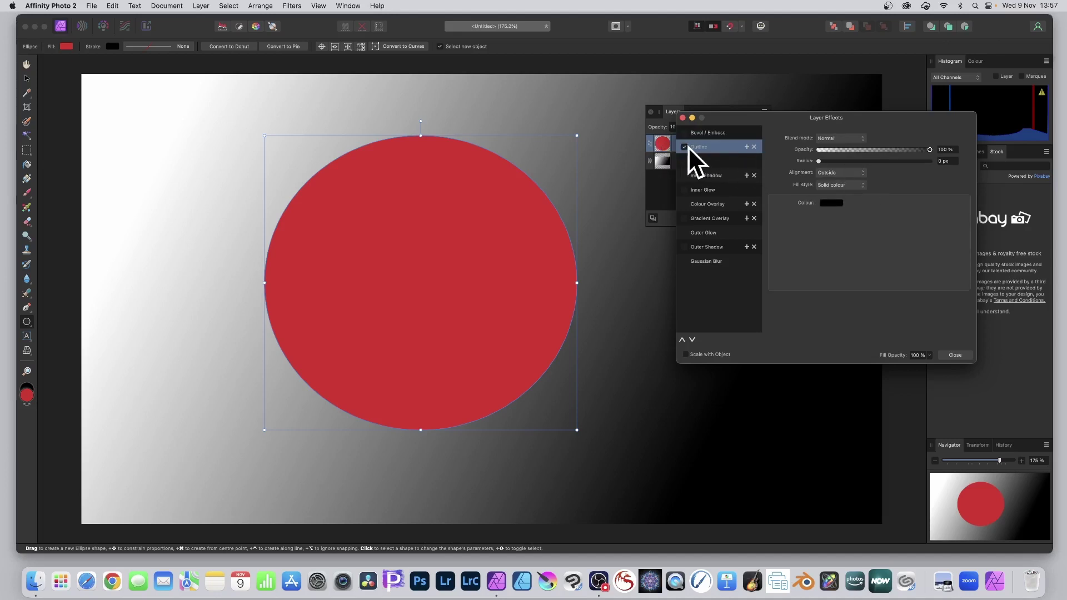
{"action": "left_click_drag", "start_coordinate": [830, 162], "coordinate": [899, 165]}
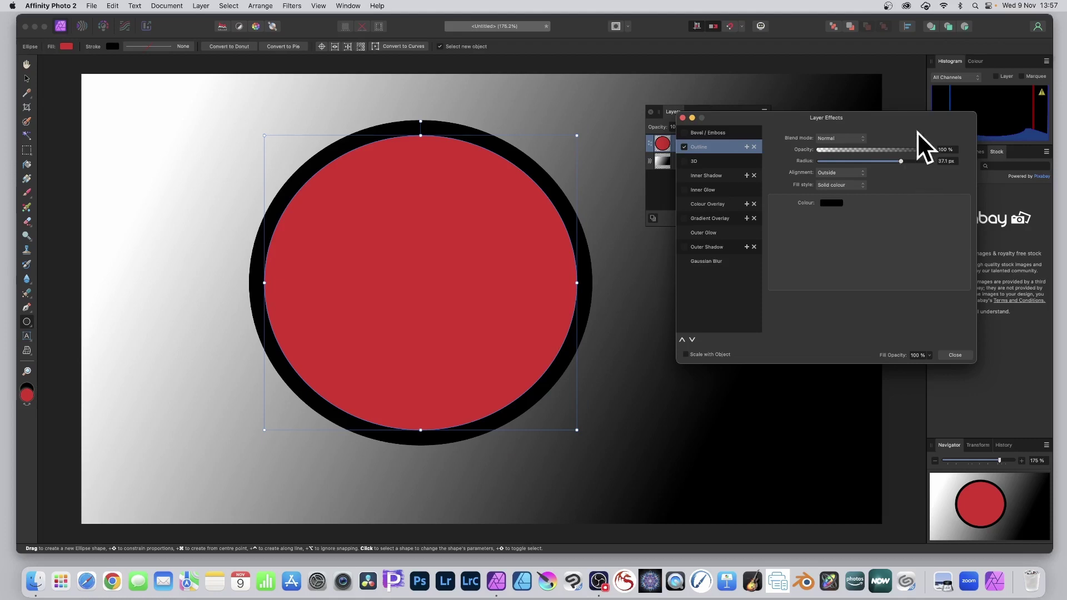
{"action": "left_click", "coordinate": [746, 146]}
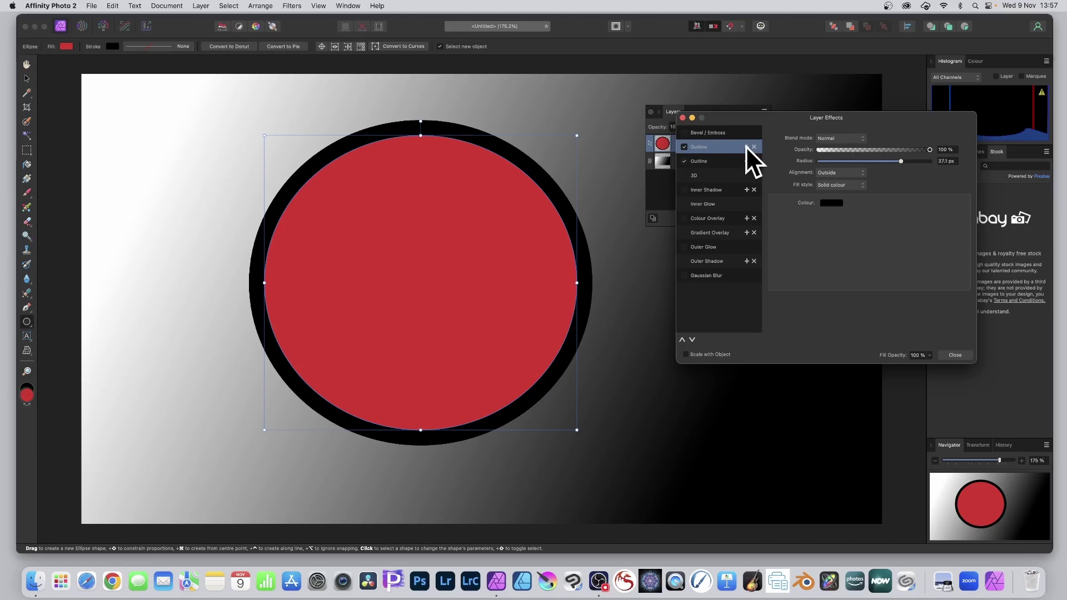
{"action": "left_click", "coordinate": [746, 147]}
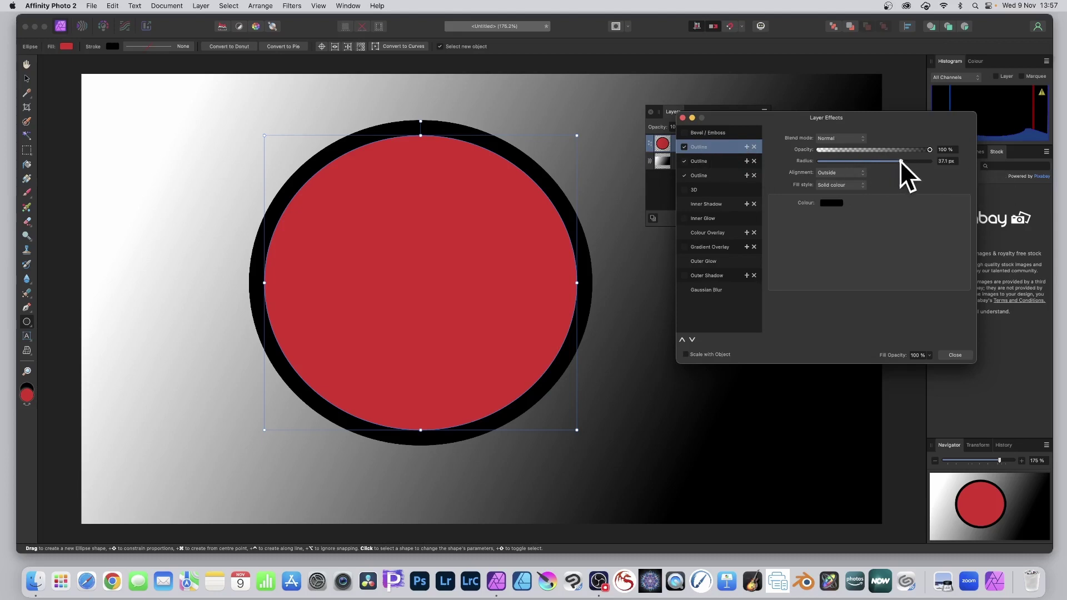
Recolour the first outline light cyan and set its radius to 19.3 px
{"action": "left_click_drag", "start_coordinate": [900, 161], "coordinate": [854, 162]}
{"action": "left_click", "coordinate": [832, 202]}
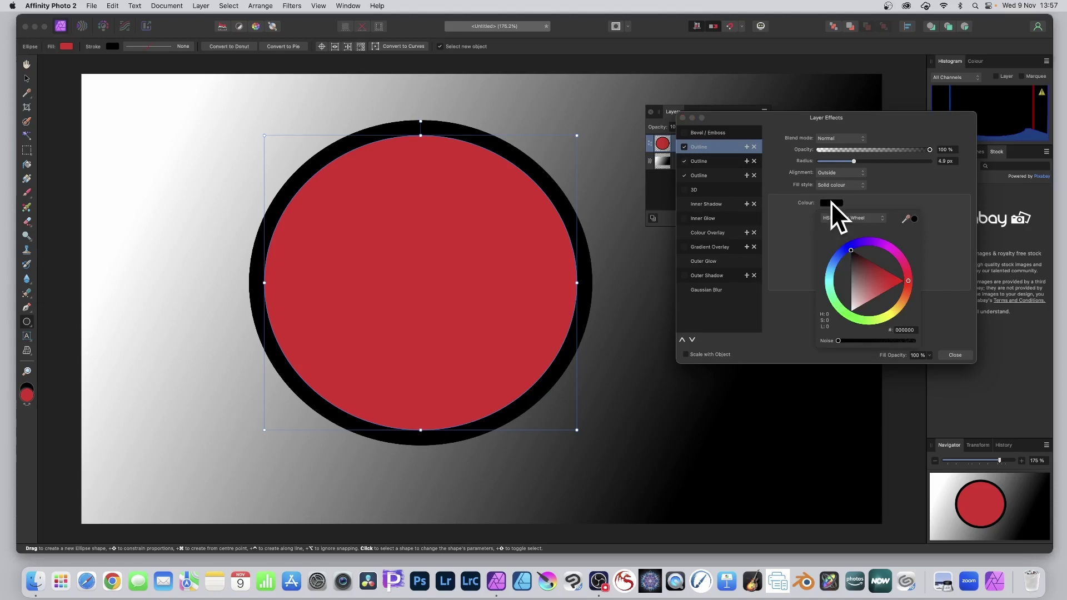
{"action": "left_click_drag", "start_coordinate": [842, 276], "coordinate": [831, 269]}
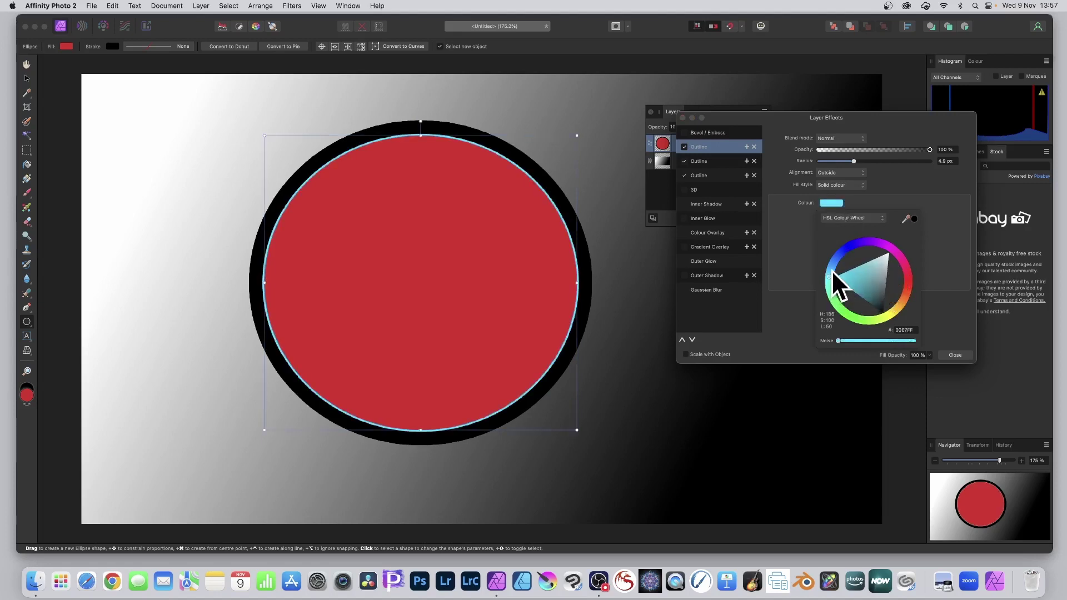
{"action": "left_click_drag", "start_coordinate": [850, 161], "coordinate": [878, 163]}
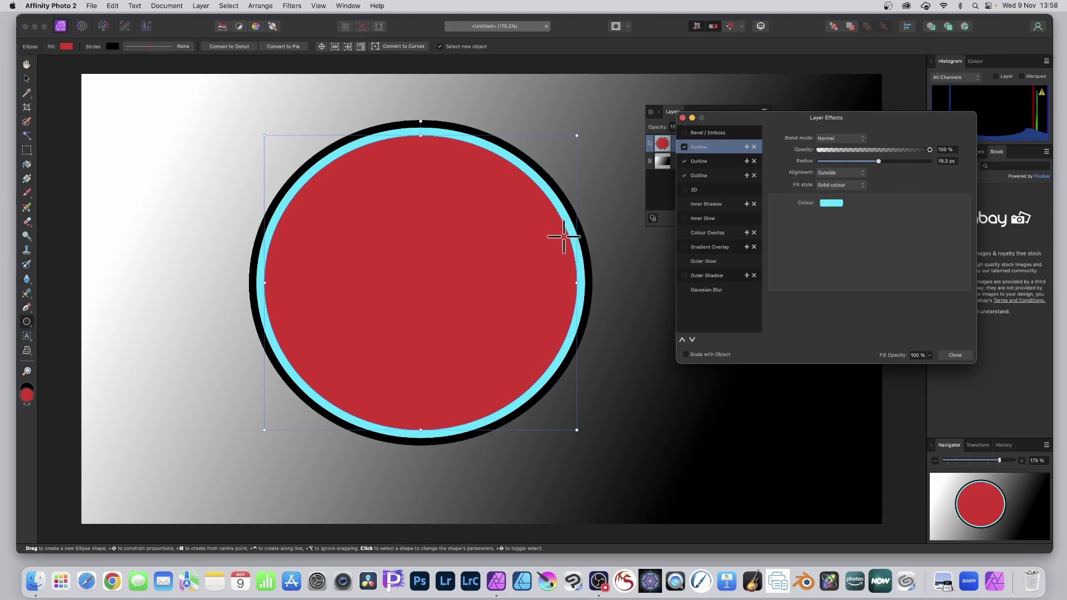
{"action": "left_click", "coordinate": [839, 137]}
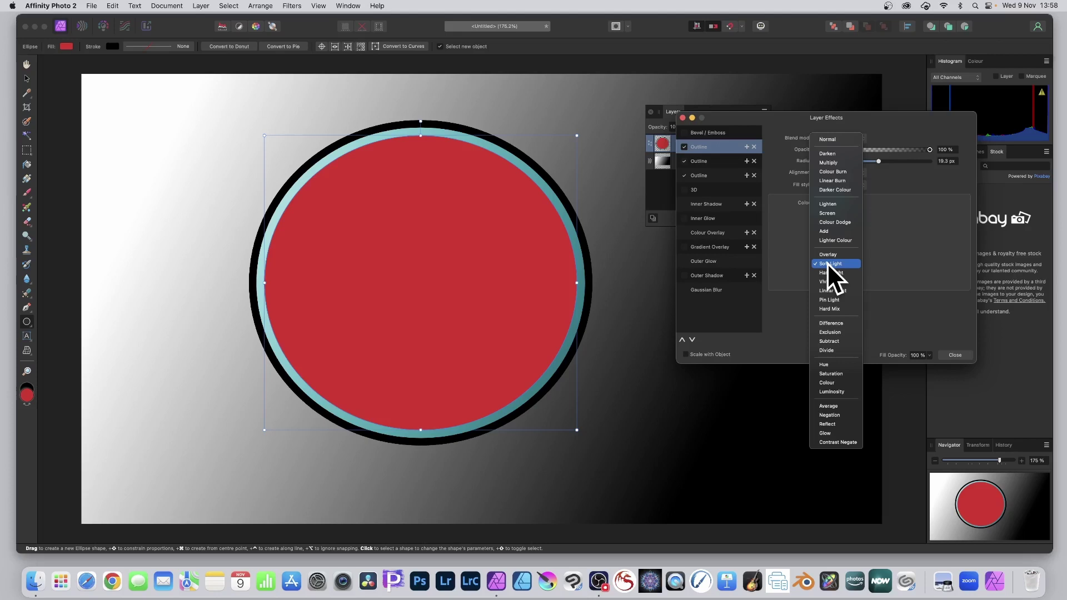
{"action": "left_click", "coordinate": [945, 259]}
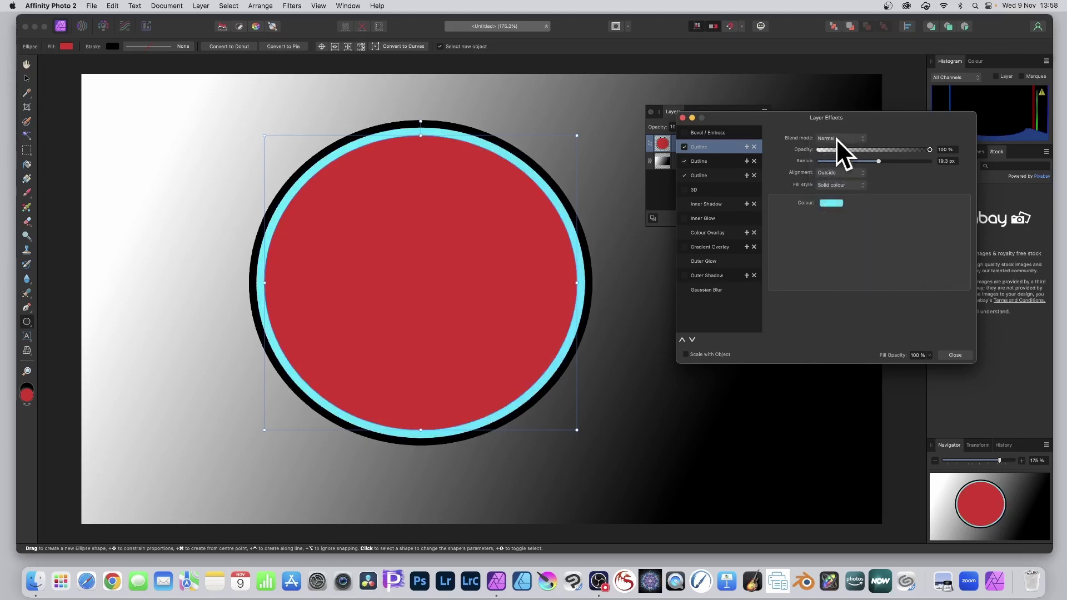
{"action": "left_click", "coordinate": [712, 159]}
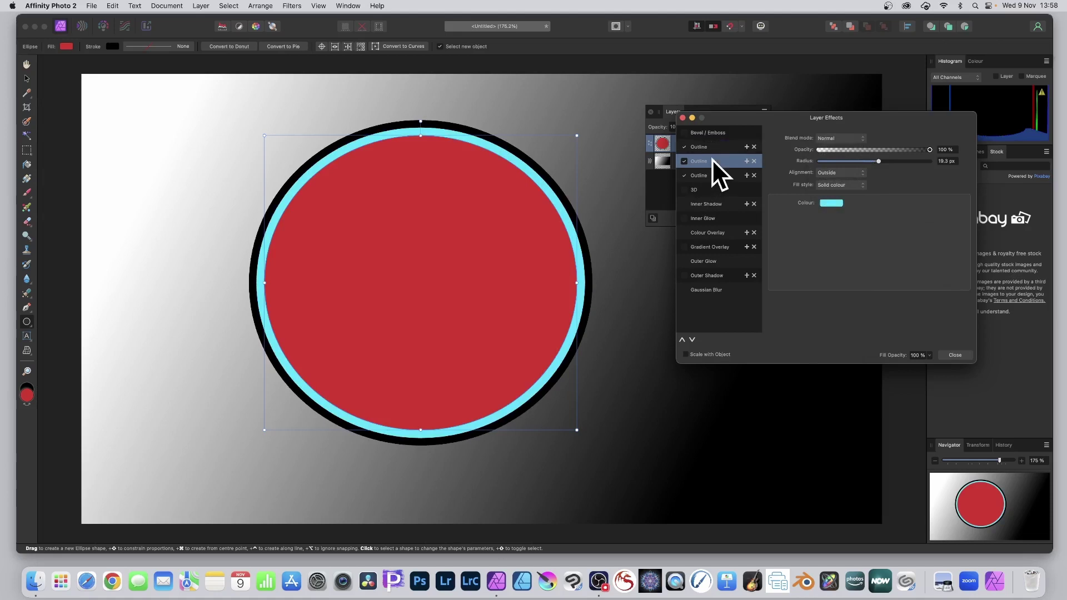
Set the second outline's radius to 27.7 px and its colour to bright green
{"action": "left_click", "coordinate": [721, 146]}
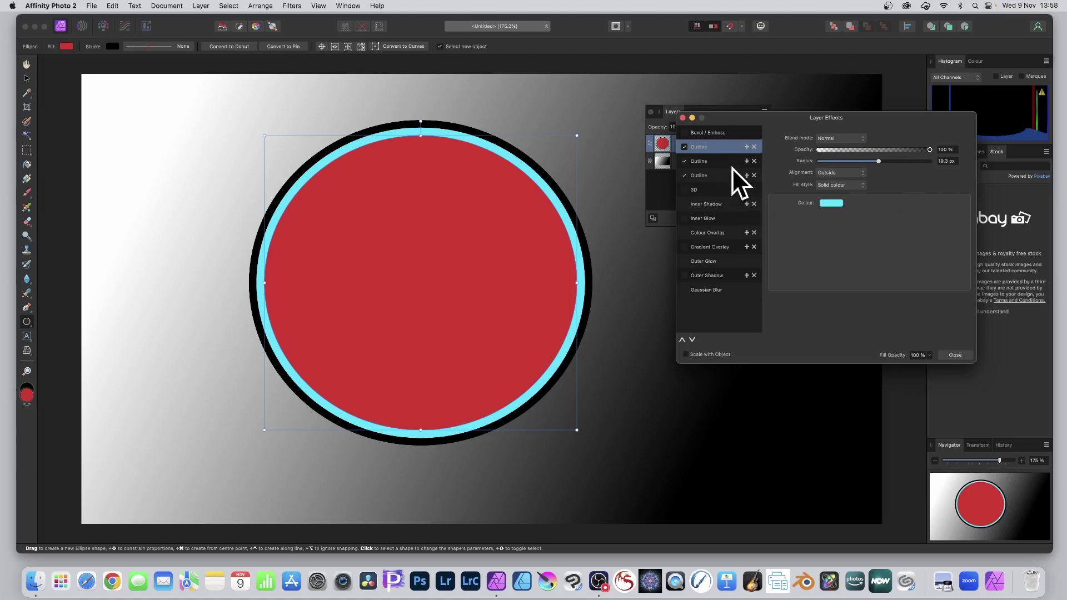
{"action": "left_click", "coordinate": [718, 161]}
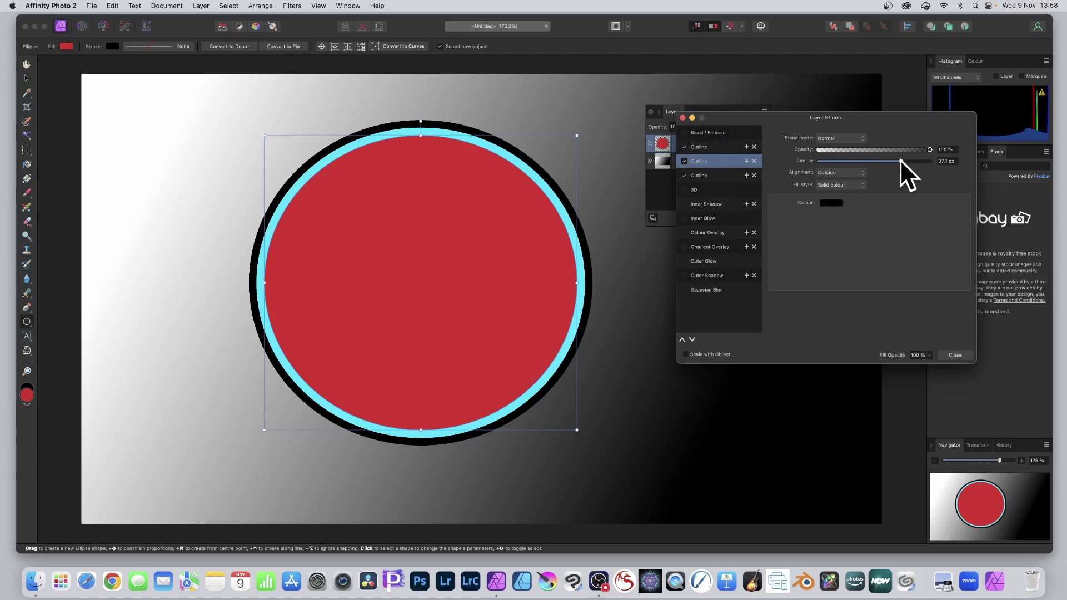
{"action": "left_click_drag", "start_coordinate": [900, 160], "coordinate": [872, 172]}
{"action": "left_click", "coordinate": [835, 201]}
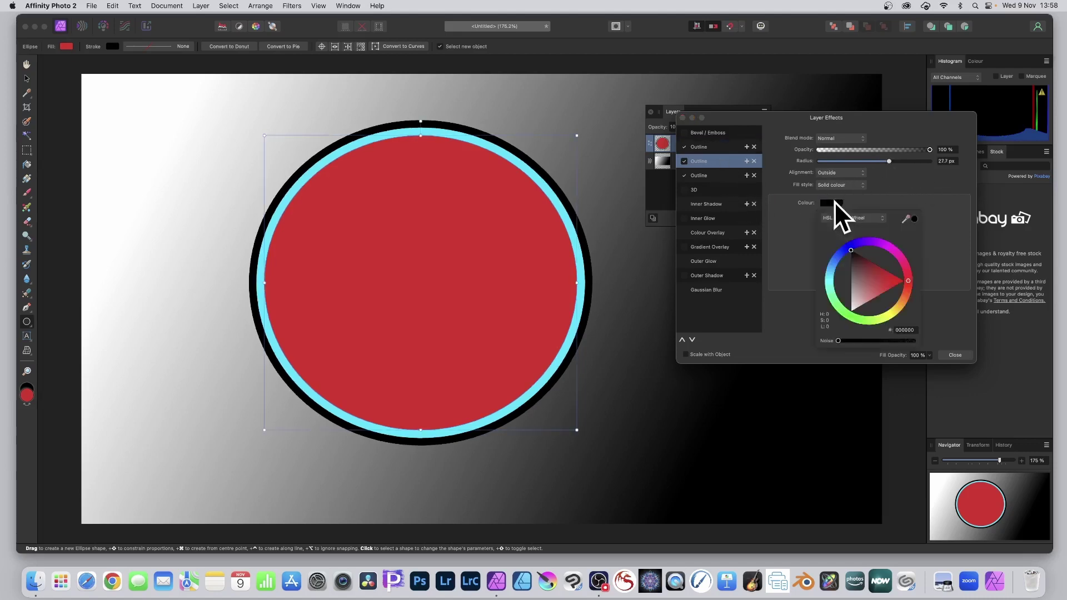
{"action": "left_click", "coordinate": [826, 307]}
{"action": "left_click", "coordinate": [942, 188]}
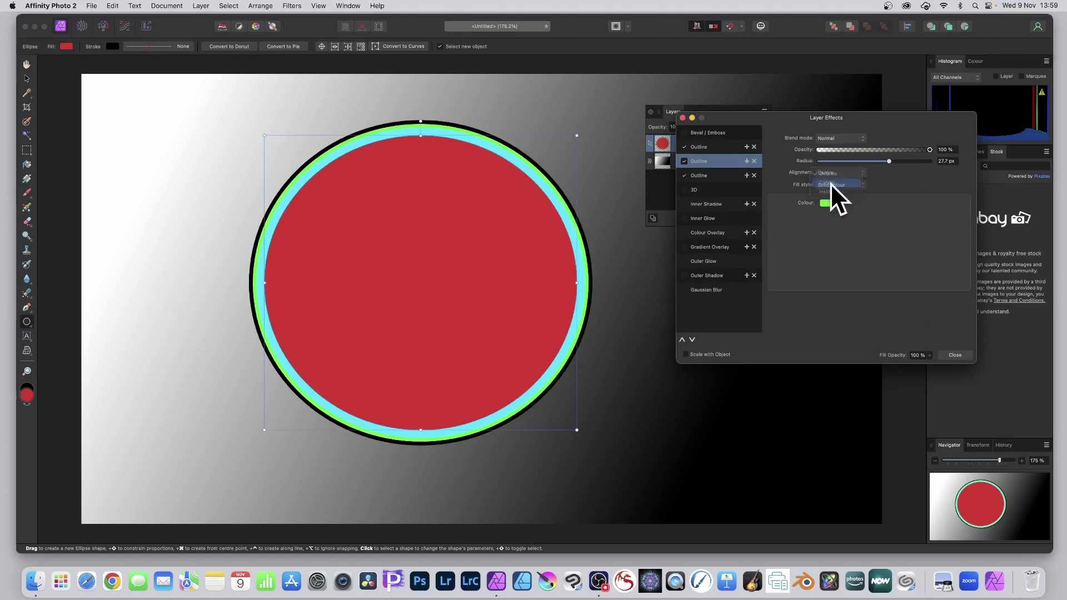
Align the second outline inside at 10.5 px and give it a gradient fill
{"action": "left_click", "coordinate": [830, 183]}
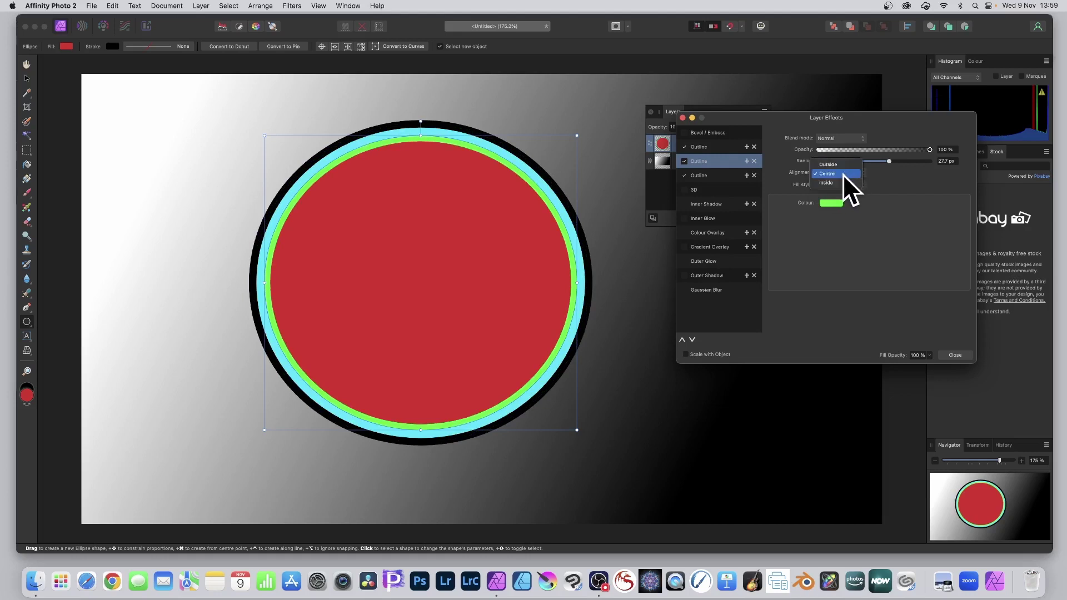
{"action": "left_click", "coordinate": [841, 182]}
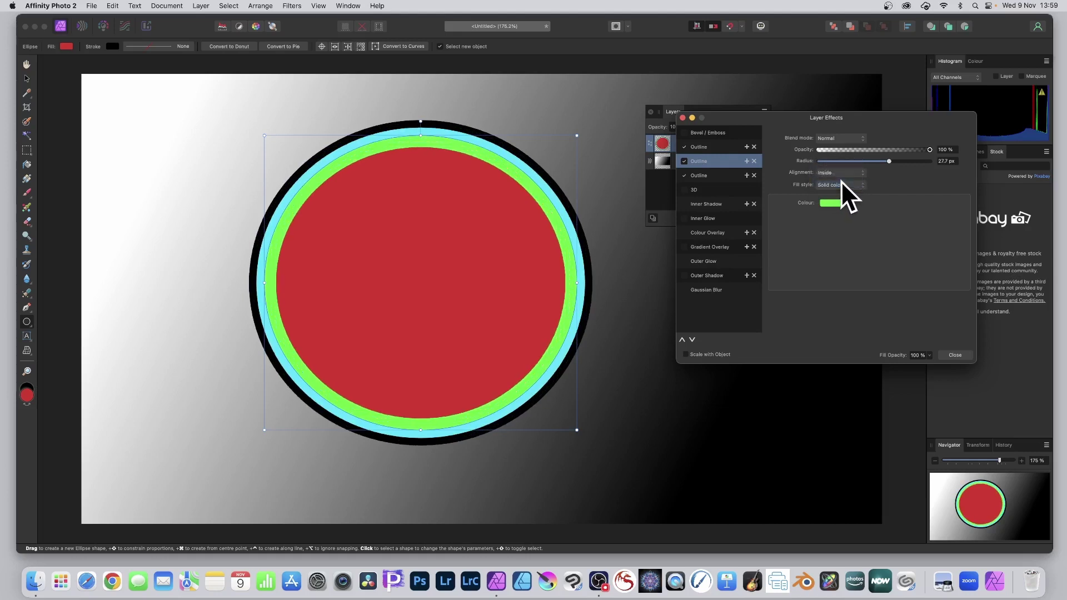
{"action": "left_click_drag", "start_coordinate": [888, 162], "coordinate": [867, 161]}
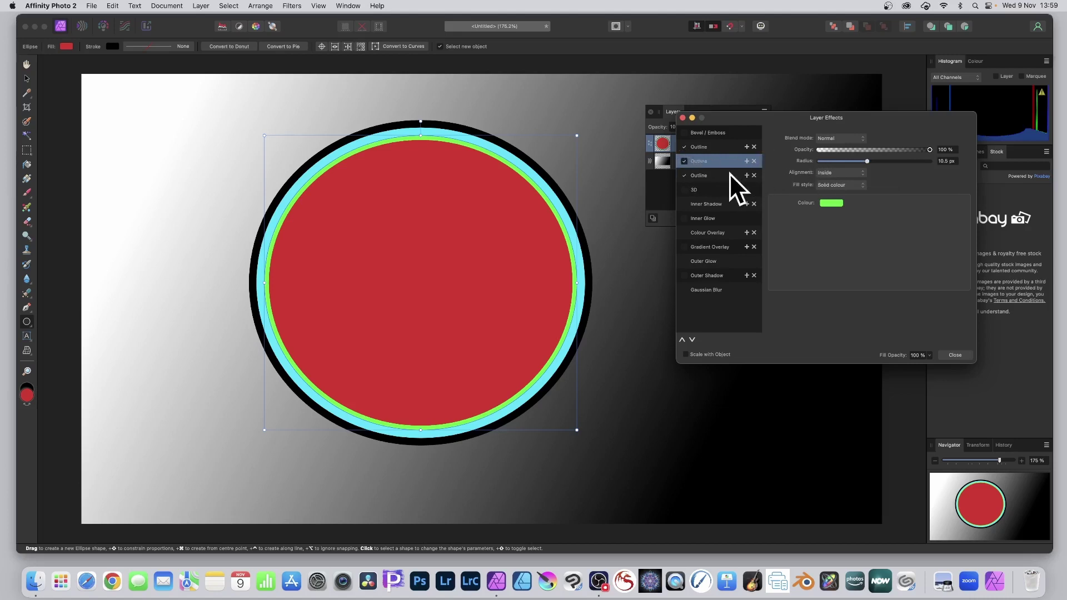
{"action": "left_click", "coordinate": [845, 185]}
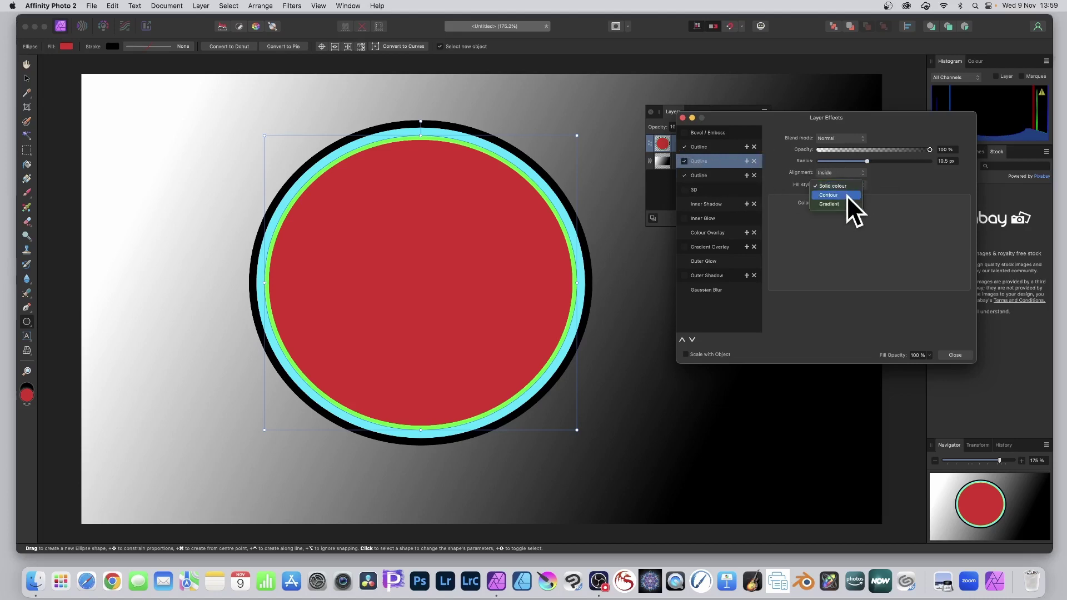
{"action": "left_click", "coordinate": [845, 202]}
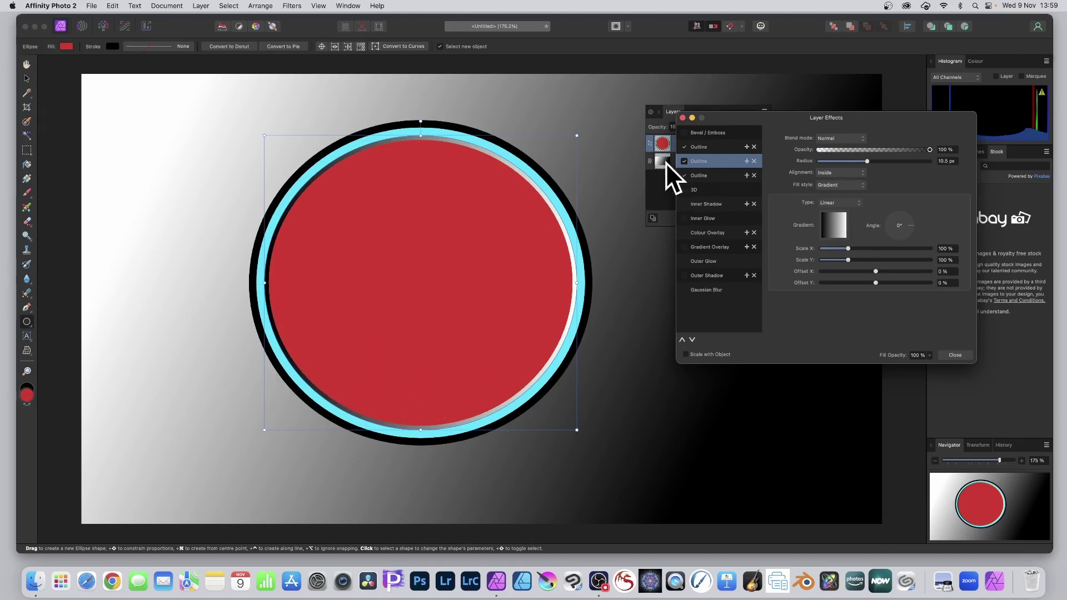
Disable all three Outline effects and enable a black-to-white Gradient Overlay on the circle
{"action": "left_click", "coordinate": [683, 146]}
{"action": "left_click", "coordinate": [686, 162]}
{"action": "left_click", "coordinate": [684, 175]}
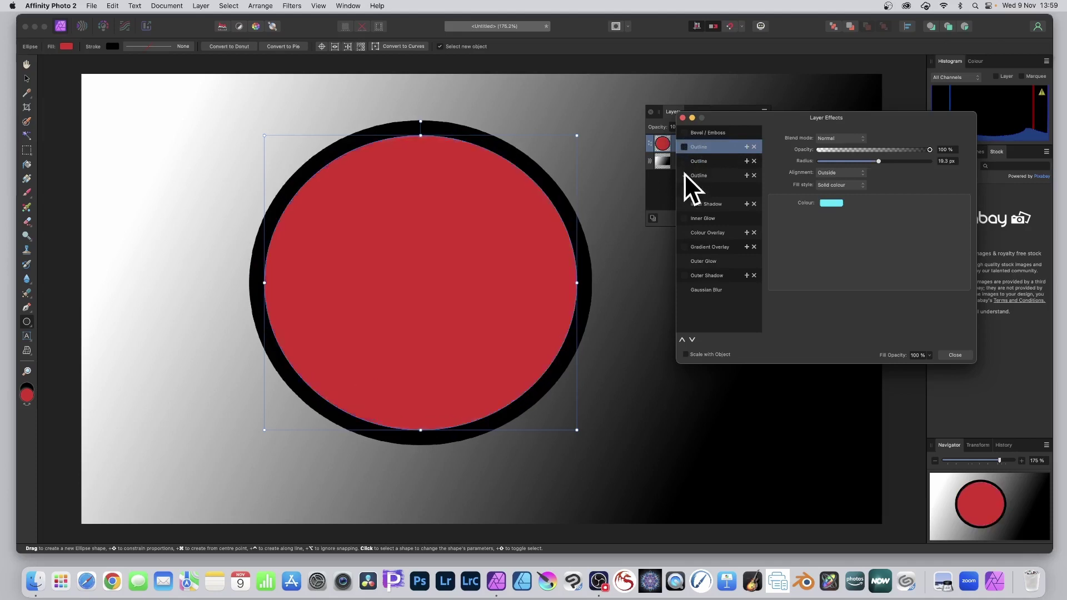
{"action": "left_click", "coordinate": [712, 246]}
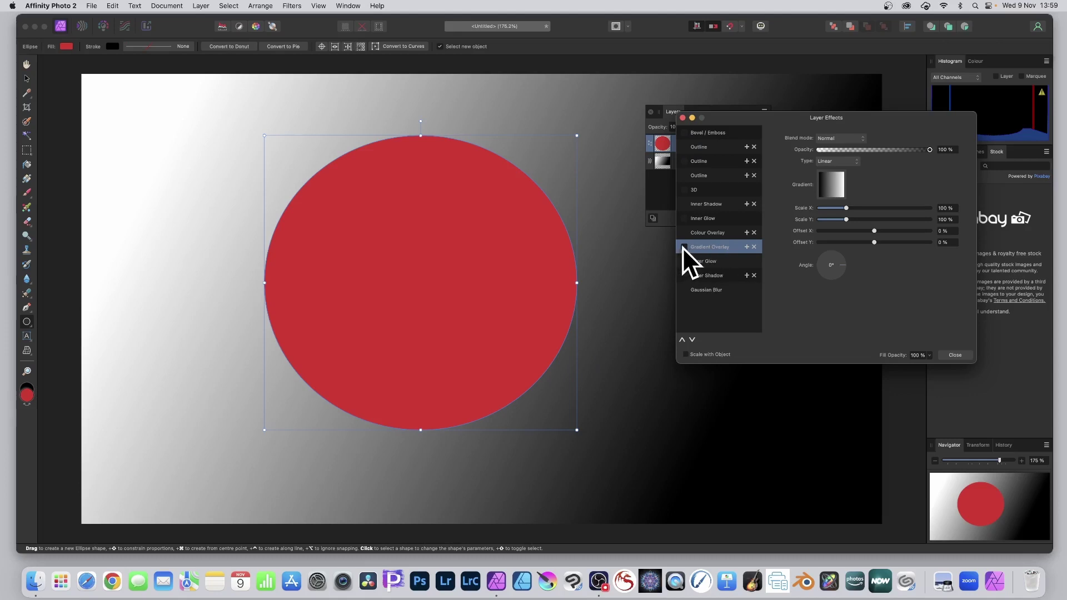
{"action": "left_click", "coordinate": [685, 246]}
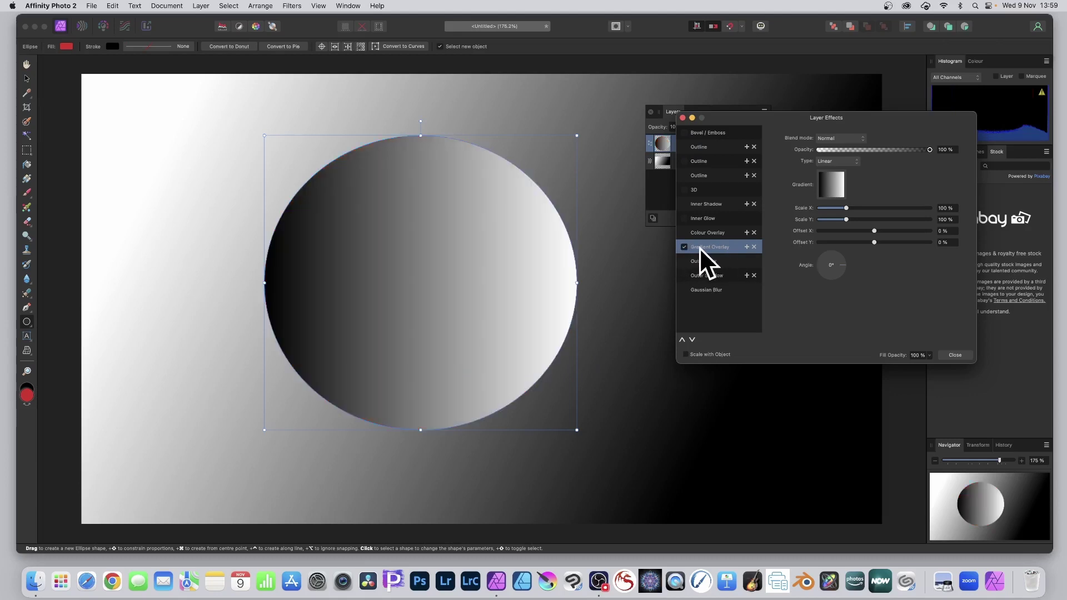
Stack two more Gradient Overlay effects, for three in total
{"action": "left_click", "coordinate": [752, 248]}
{"action": "left_click", "coordinate": [754, 247]}
{"action": "left_click", "coordinate": [747, 247]}
{"action": "left_click", "coordinate": [748, 246]}
Make the first gradient overlay Radial, scaled to 104% horizontally with a 29% offset
{"action": "left_click", "coordinate": [836, 161]}
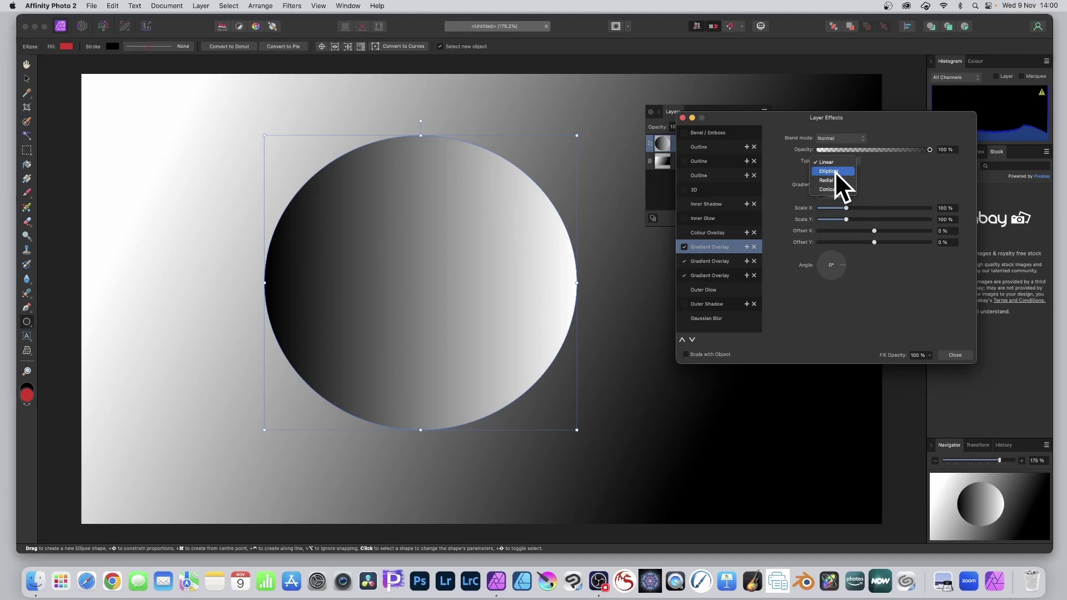
{"action": "left_click", "coordinate": [835, 171]}
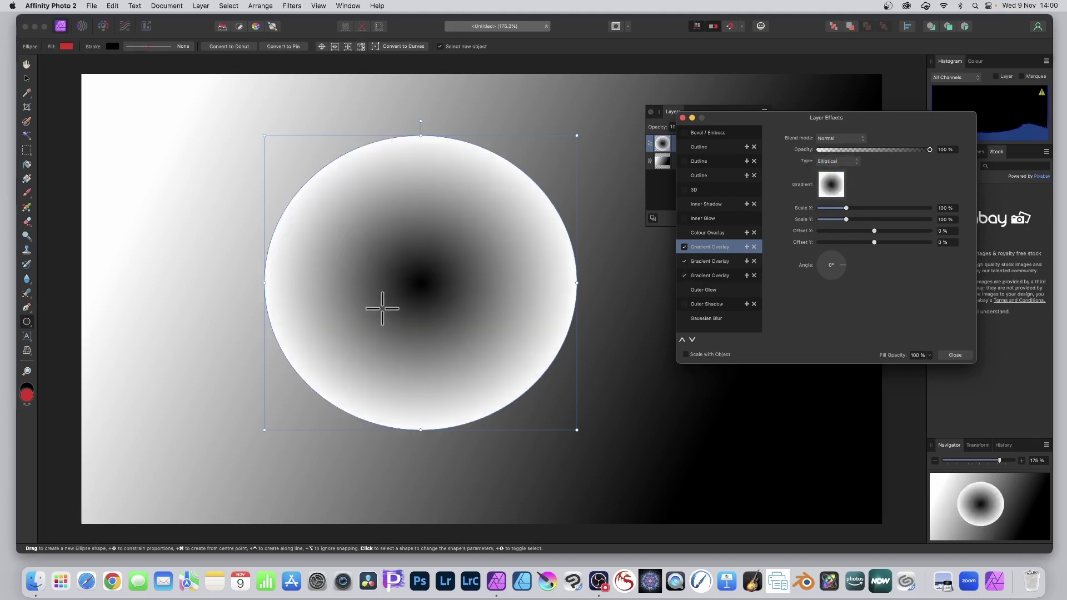
{"action": "left_click", "coordinate": [829, 171]}
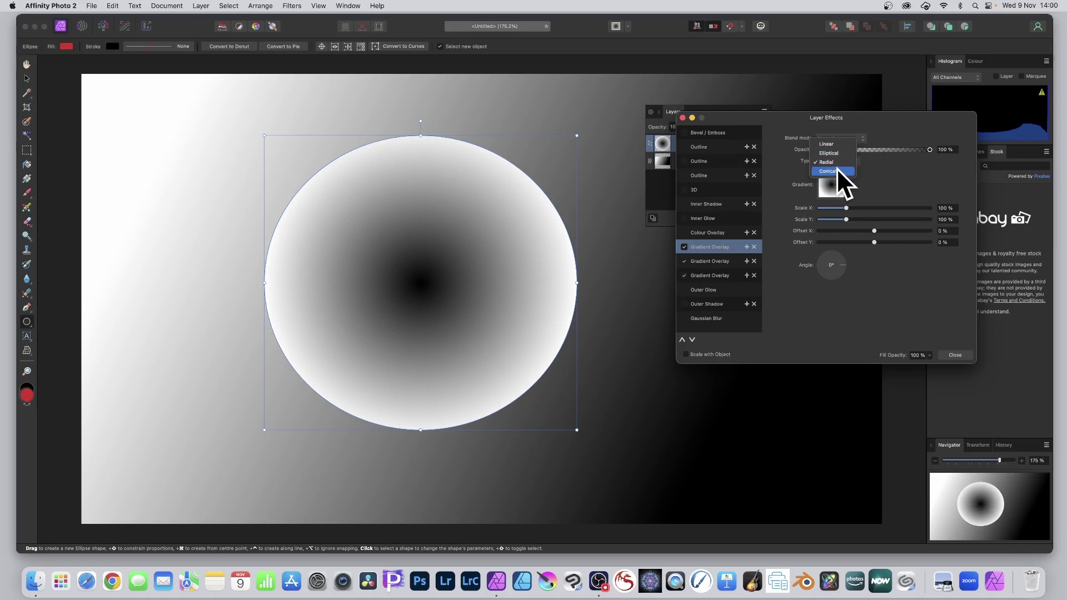
{"action": "left_click", "coordinate": [838, 163]}
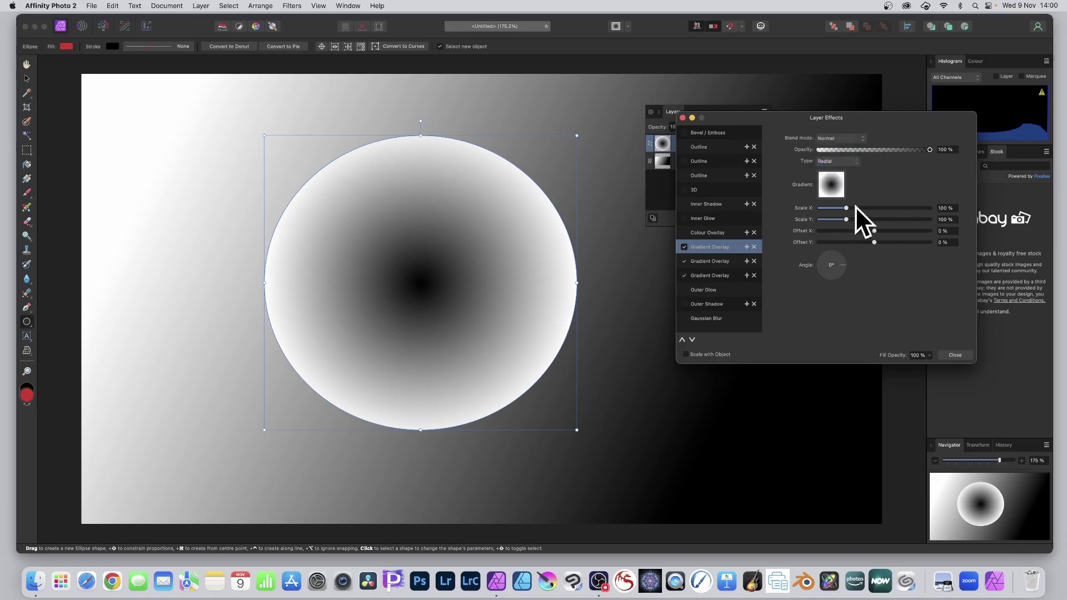
{"action": "left_click_drag", "start_coordinate": [855, 206], "coordinate": [883, 228]}
Change the radial overlay gradient's 42% stop to pure red
{"action": "left_click", "coordinate": [832, 186]}
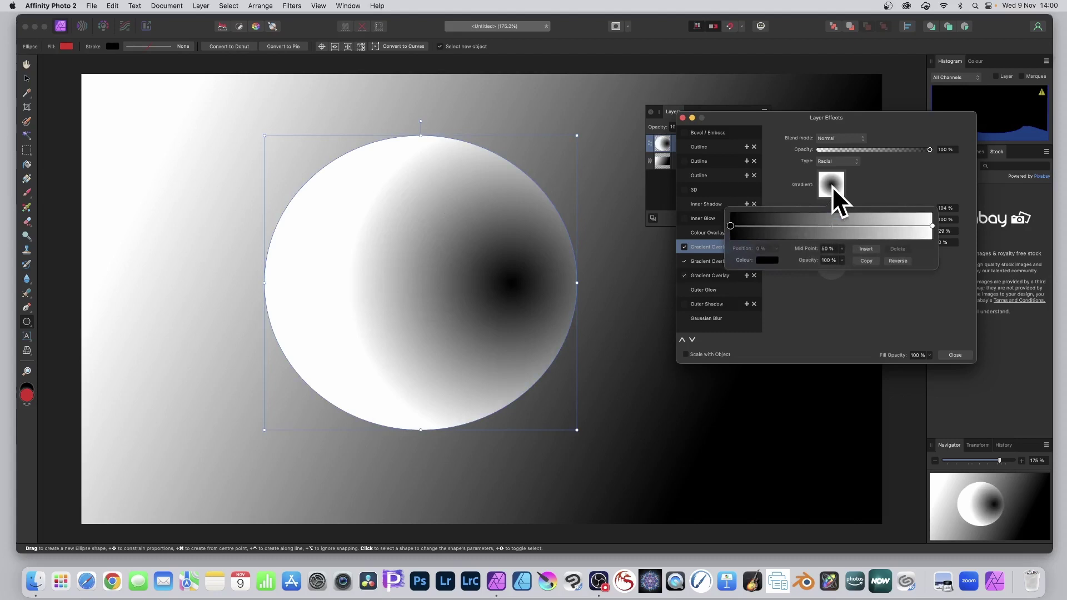
{"action": "left_click", "coordinate": [814, 225]}
{"action": "left_click", "coordinate": [766, 255]}
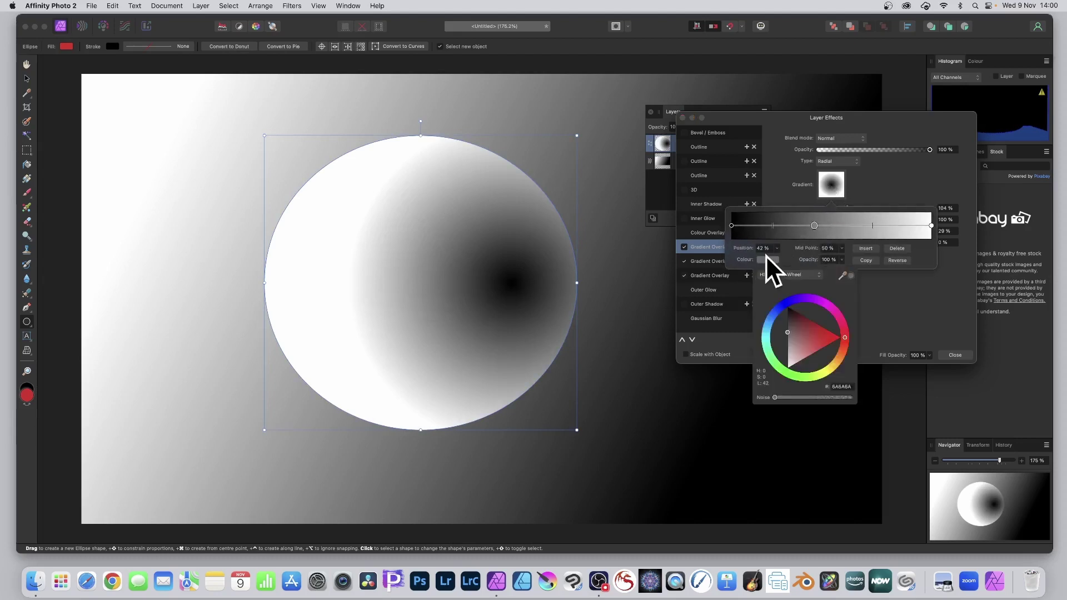
{"action": "left_click", "coordinate": [839, 336]}
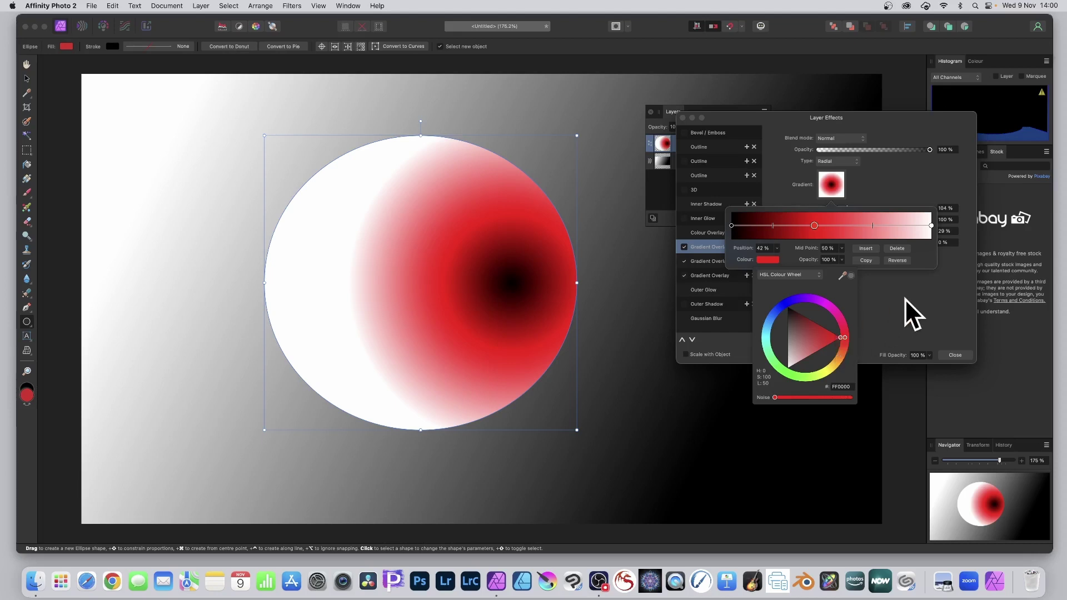
{"action": "left_click", "coordinate": [718, 260]}
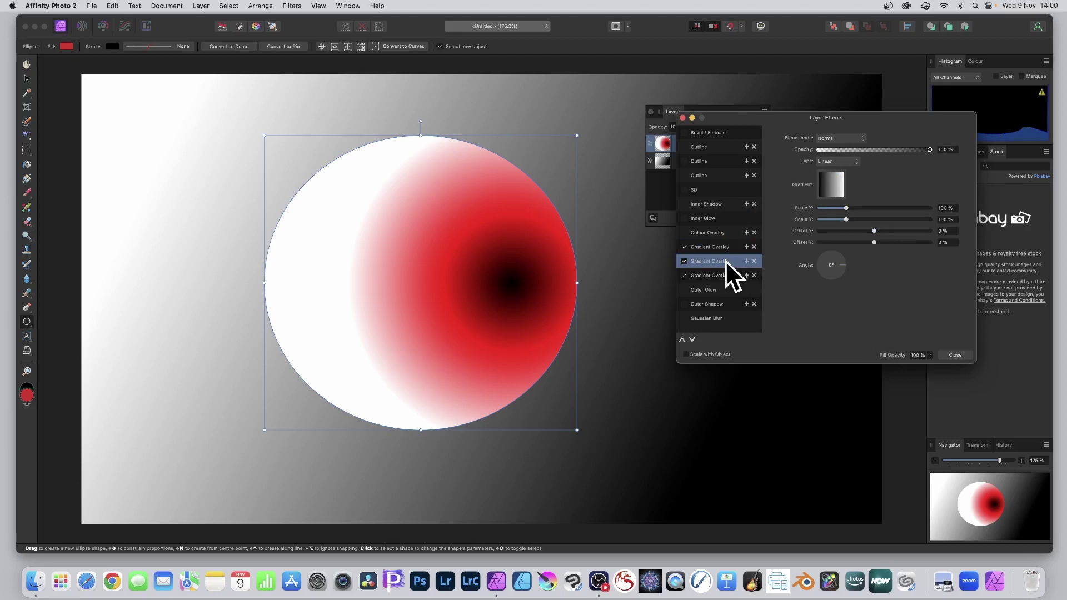
Add a blue stop at 36% and a light green stop at 76% to the second overlay's gradient
{"action": "left_click", "coordinate": [833, 179]}
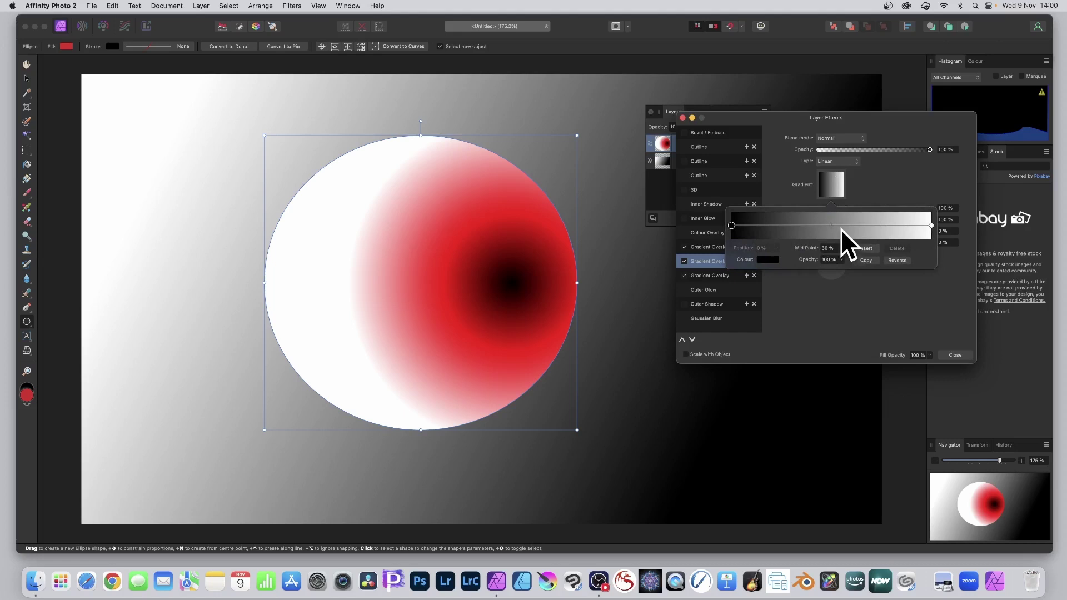
{"action": "left_click", "coordinate": [804, 225]}
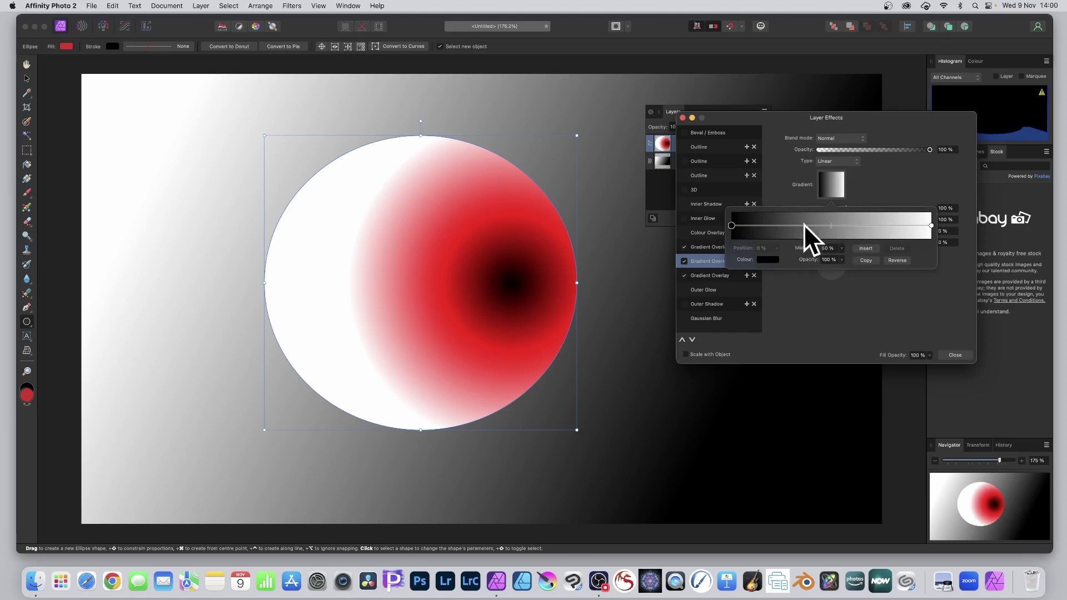
{"action": "left_click", "coordinate": [766, 259]}
{"action": "left_click", "coordinate": [776, 313]}
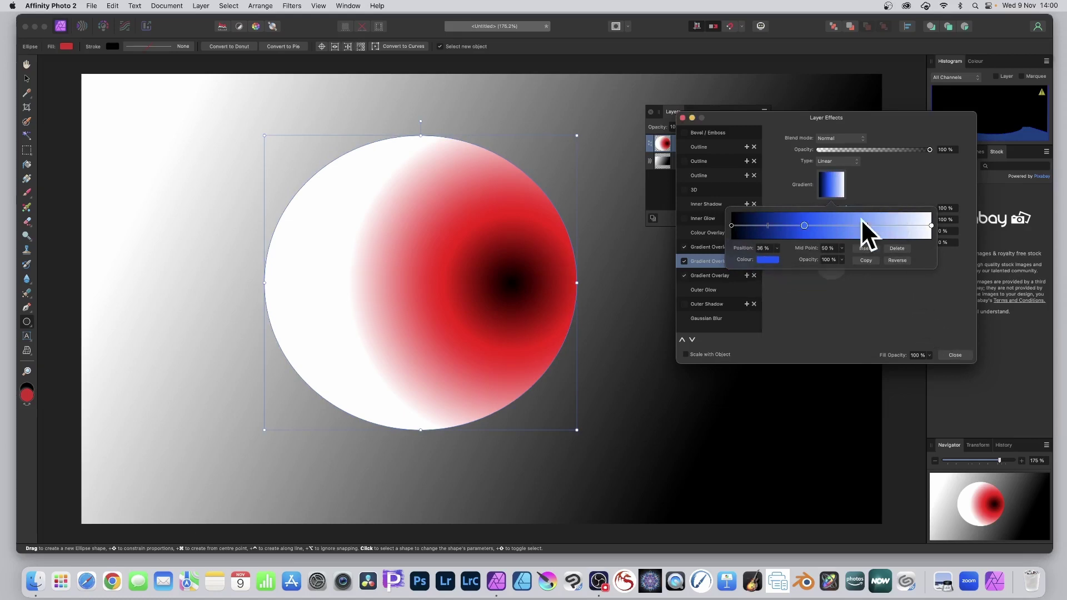
{"action": "left_click", "coordinate": [882, 225]}
{"action": "left_click", "coordinate": [766, 259]}
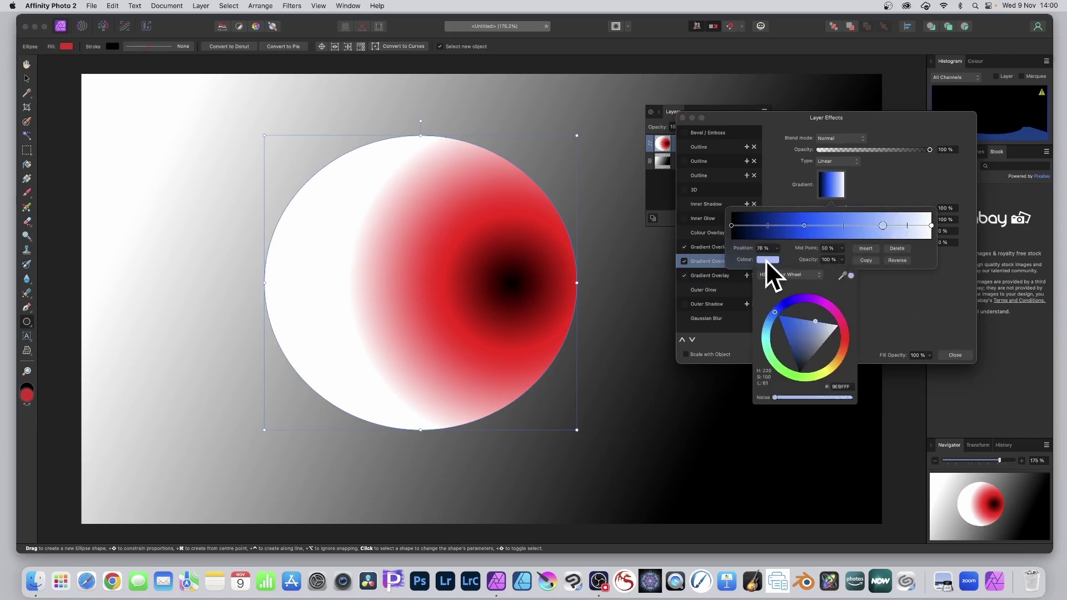
{"action": "left_click", "coordinate": [784, 369]}
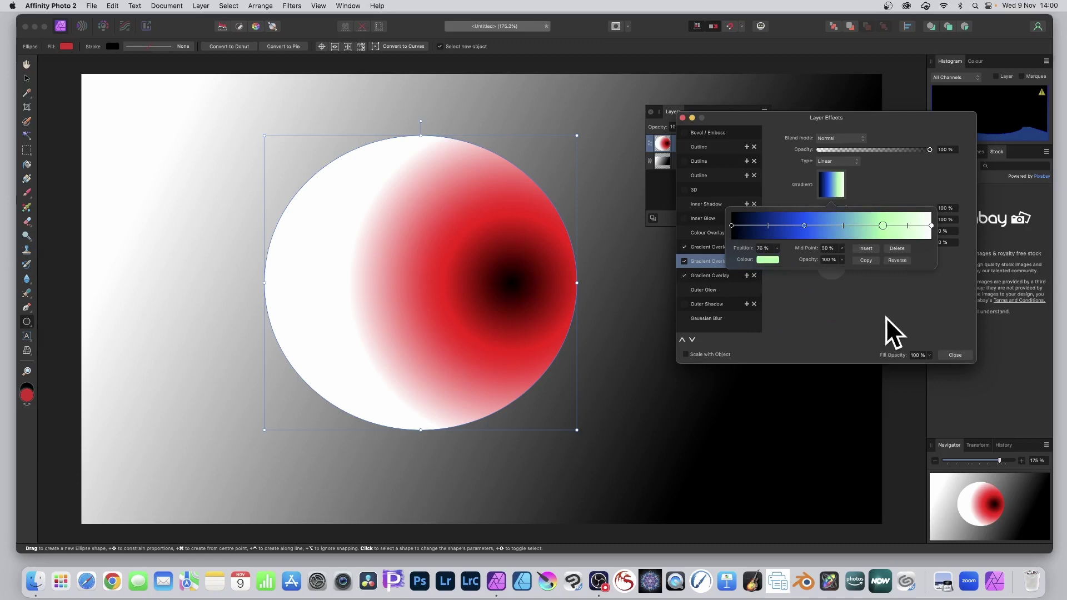
{"action": "left_click", "coordinate": [715, 245]}
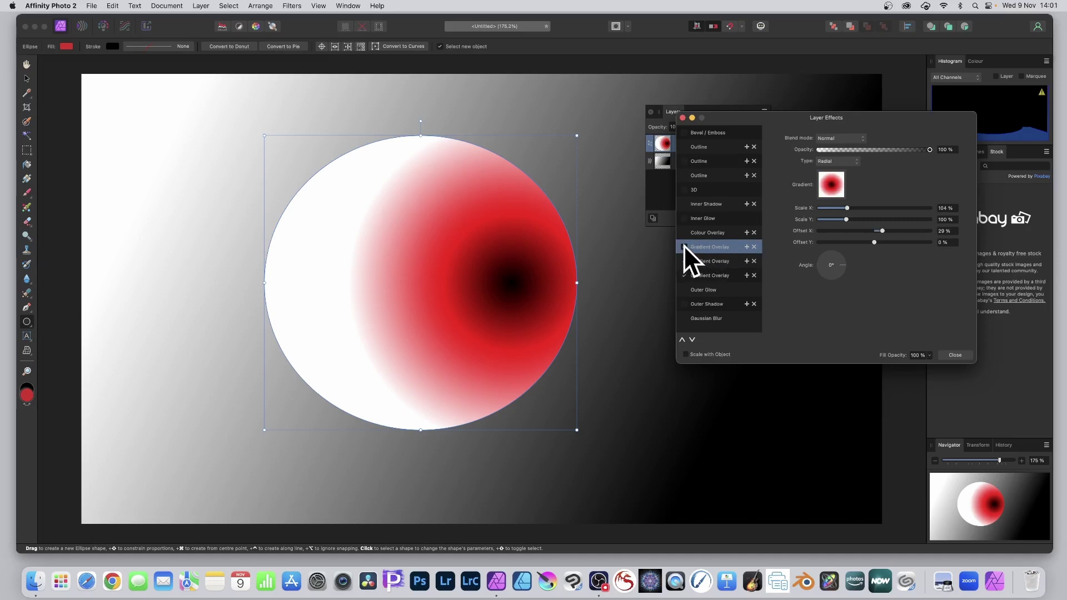
Blend the red overlay in Difference and make the second overlay elliptical, scaled to 130% by 184%
{"action": "left_click", "coordinate": [837, 138]}
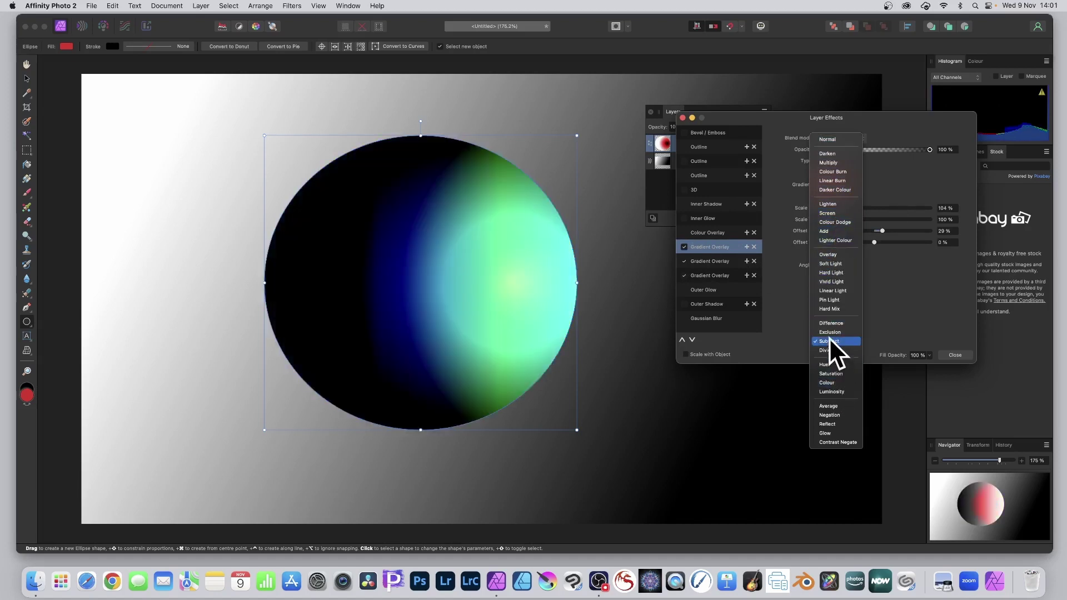
{"action": "left_click", "coordinate": [830, 323]}
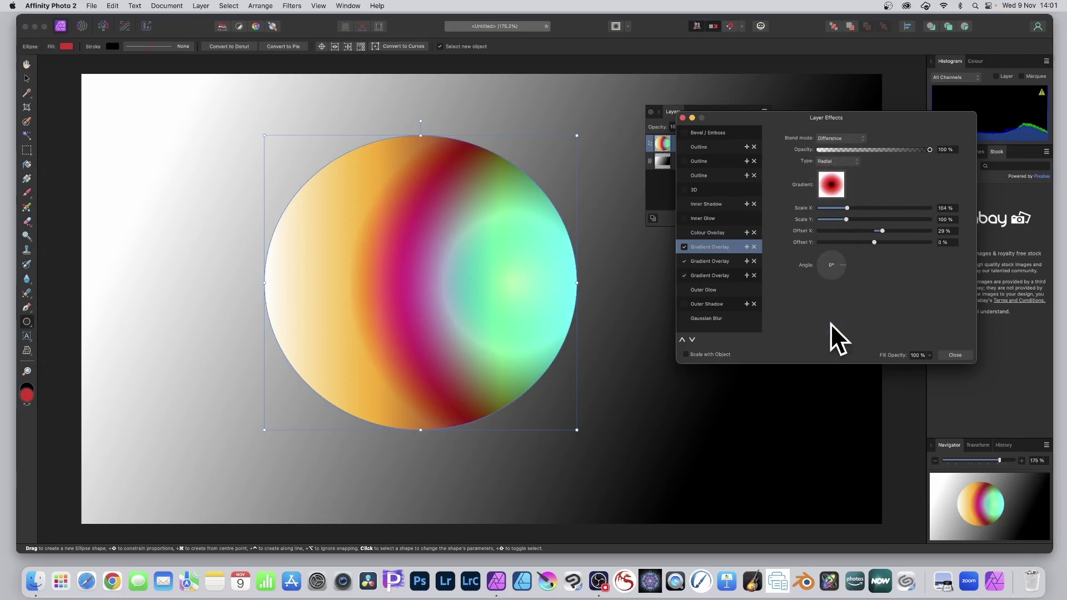
{"action": "left_click", "coordinate": [716, 261]}
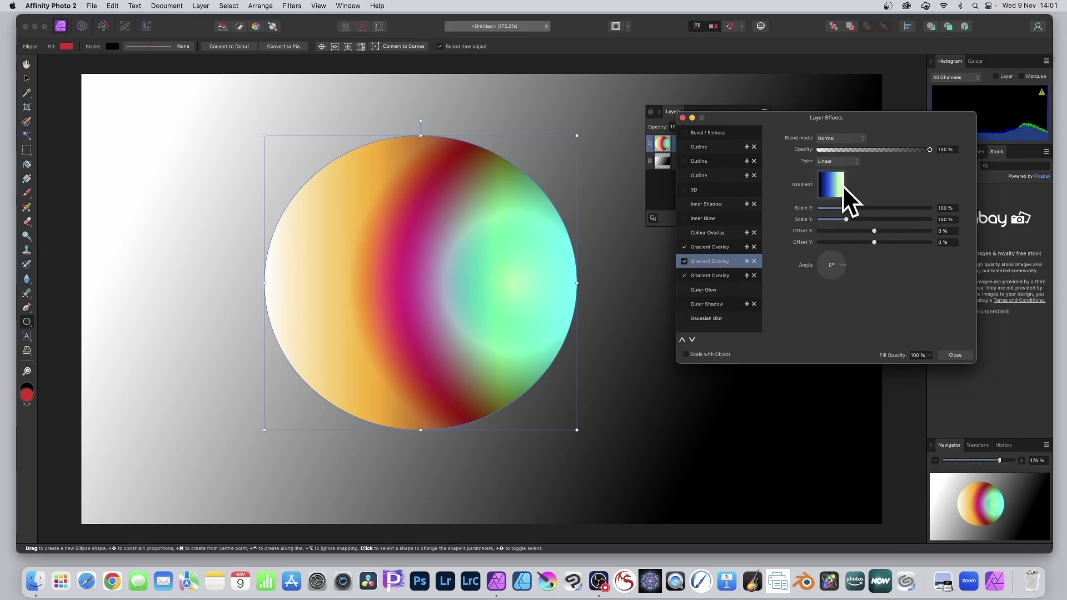
{"action": "left_click", "coordinate": [844, 162]}
{"action": "left_click", "coordinate": [843, 171]}
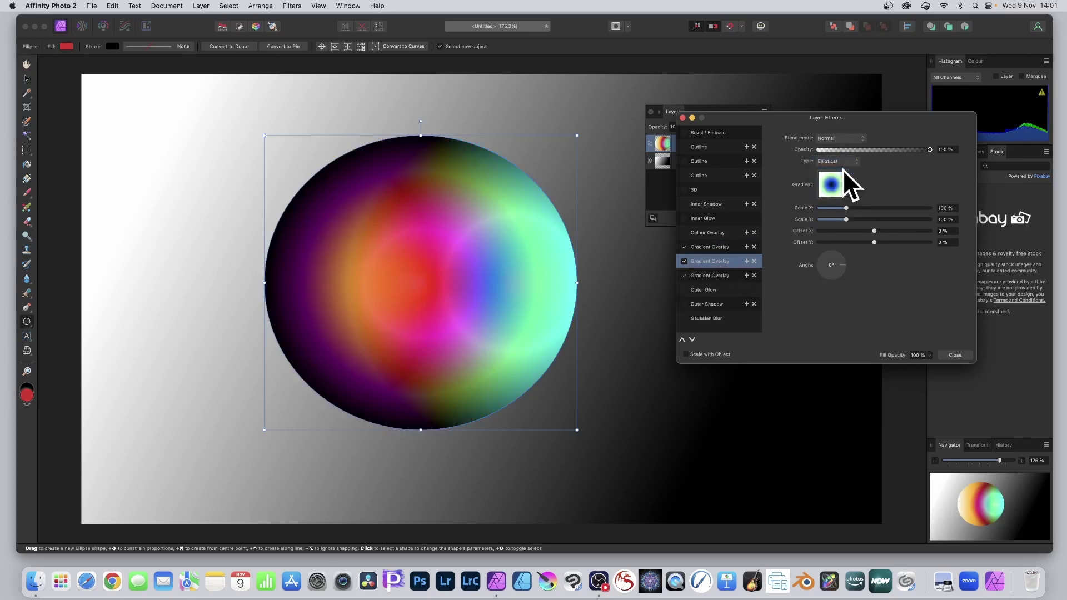
{"action": "mouse_move", "coordinate": [855, 208]}
{"action": "left_mouse_down"}
{"action": "mouse_move", "coordinate": [884, 208]}
{"action": "mouse_move", "coordinate": [831, 208]}
{"action": "mouse_move", "coordinate": [882, 212]}
{"action": "mouse_move", "coordinate": [849, 212]}
{"action": "mouse_move", "coordinate": [872, 219]}
{"action": "mouse_move", "coordinate": [862, 218]}
{"action": "left_mouse_up"}
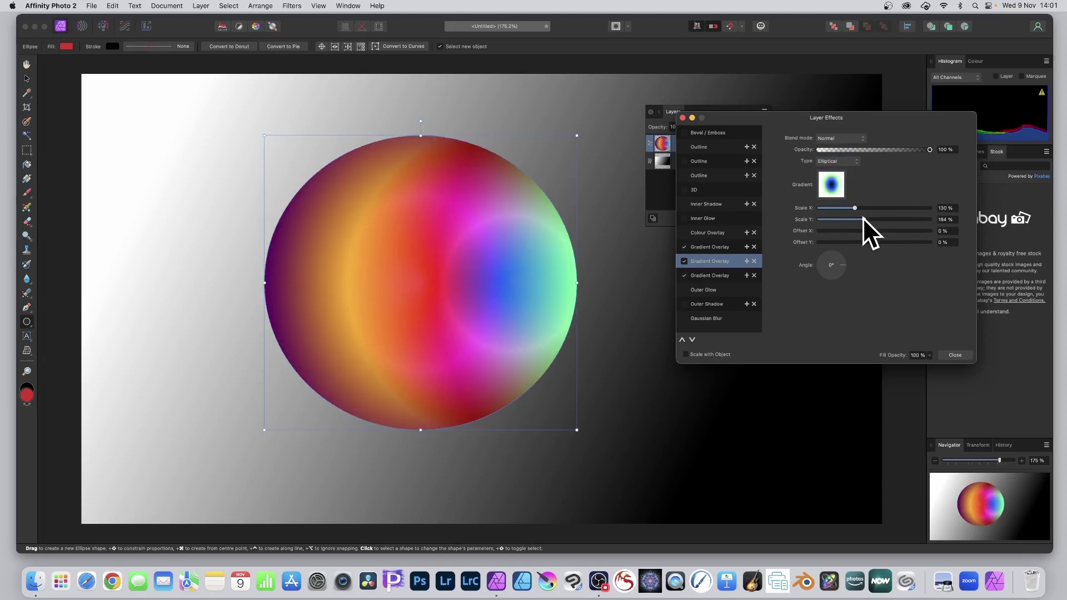
Recolour the third gradient overlay's 34% stop to orange
{"action": "left_click", "coordinate": [716, 275]}
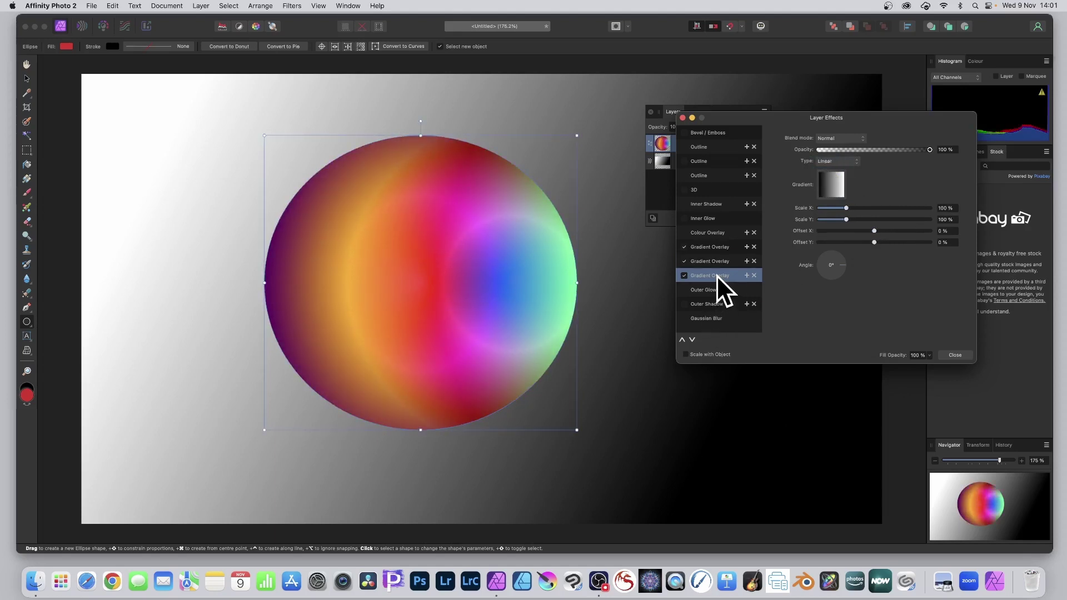
{"action": "left_click", "coordinate": [829, 177]}
{"action": "left_click", "coordinate": [799, 225]}
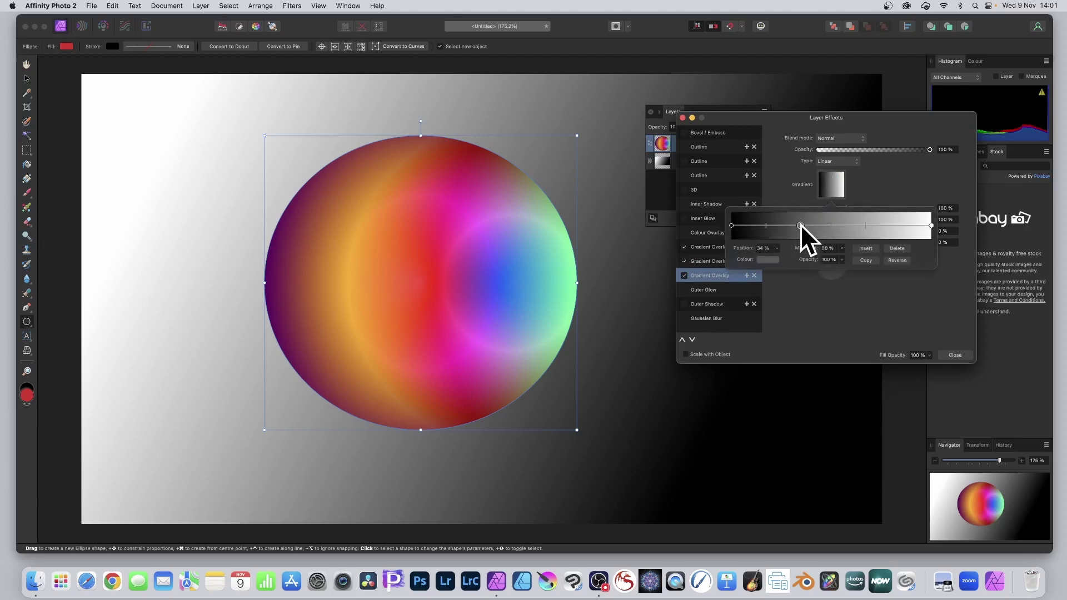
{"action": "left_click", "coordinate": [769, 258]}
{"action": "left_click", "coordinate": [768, 337]}
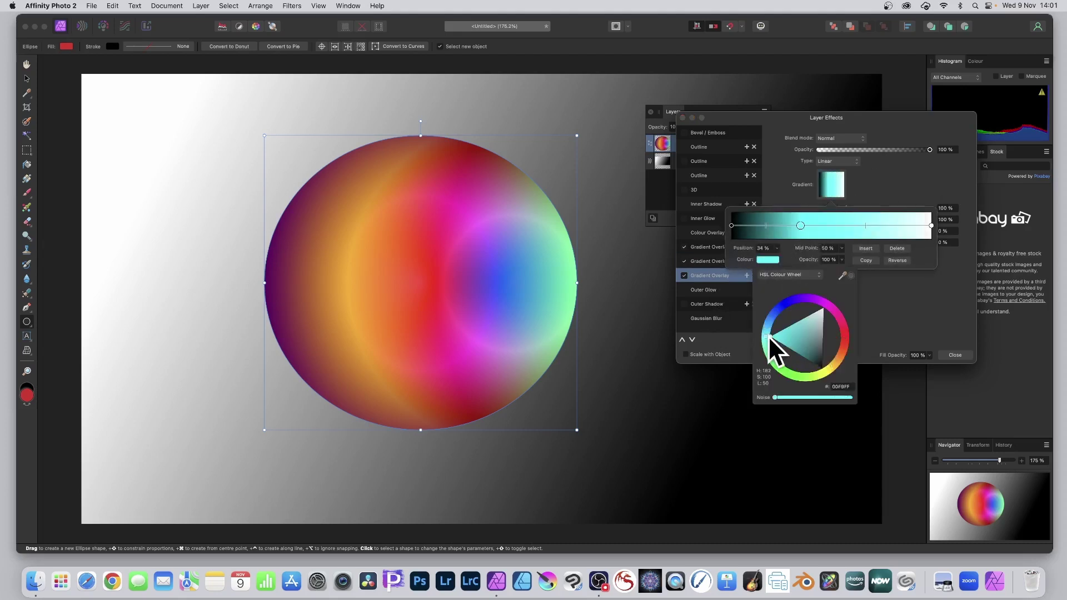
{"action": "mouse_move", "coordinate": [778, 367]}
{"action": "left_mouse_down"}
{"action": "mouse_move", "coordinate": [835, 360]}
{"action": "mouse_move", "coordinate": [812, 337]}
{"action": "mouse_move", "coordinate": [841, 362]}
{"action": "left_mouse_up"}
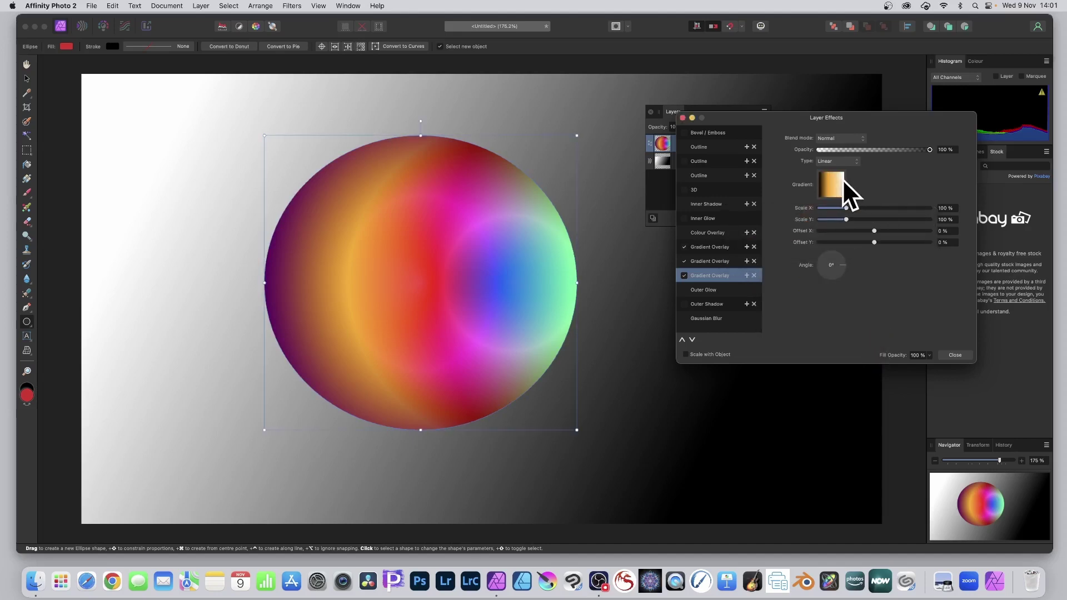
Set the blue-green elliptical overlay's blend mode to Difference
{"action": "left_click", "coordinate": [715, 261]}
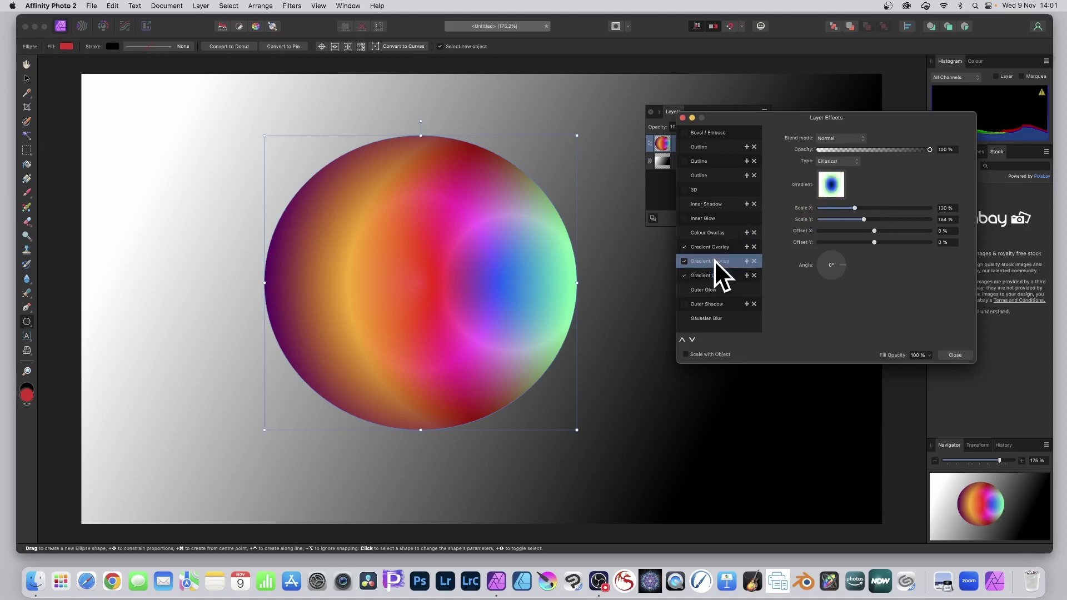
{"action": "left_click", "coordinate": [831, 136]}
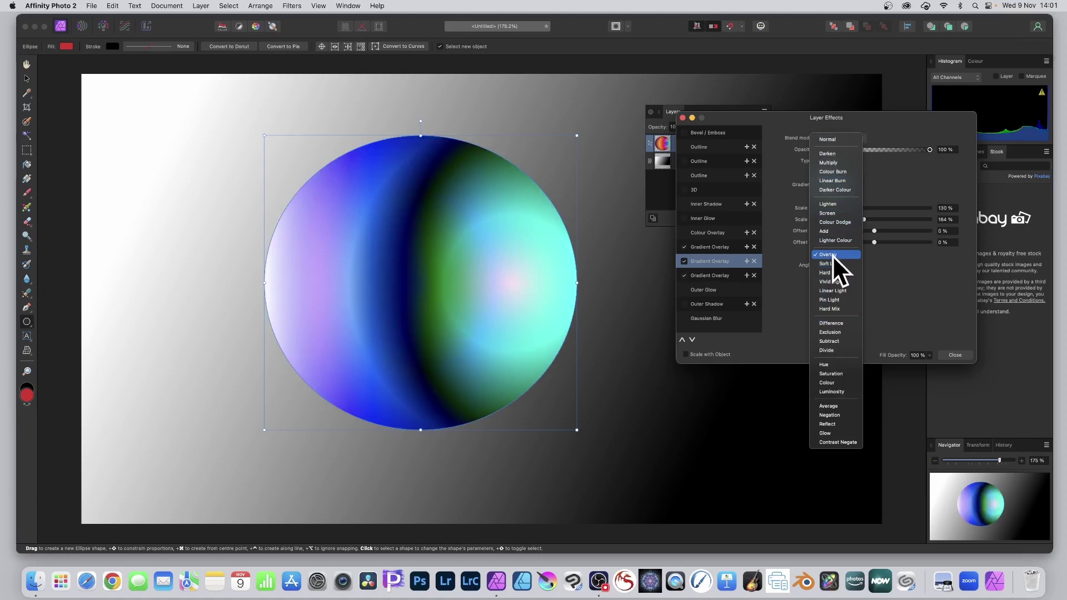
{"action": "left_click", "coordinate": [831, 325]}
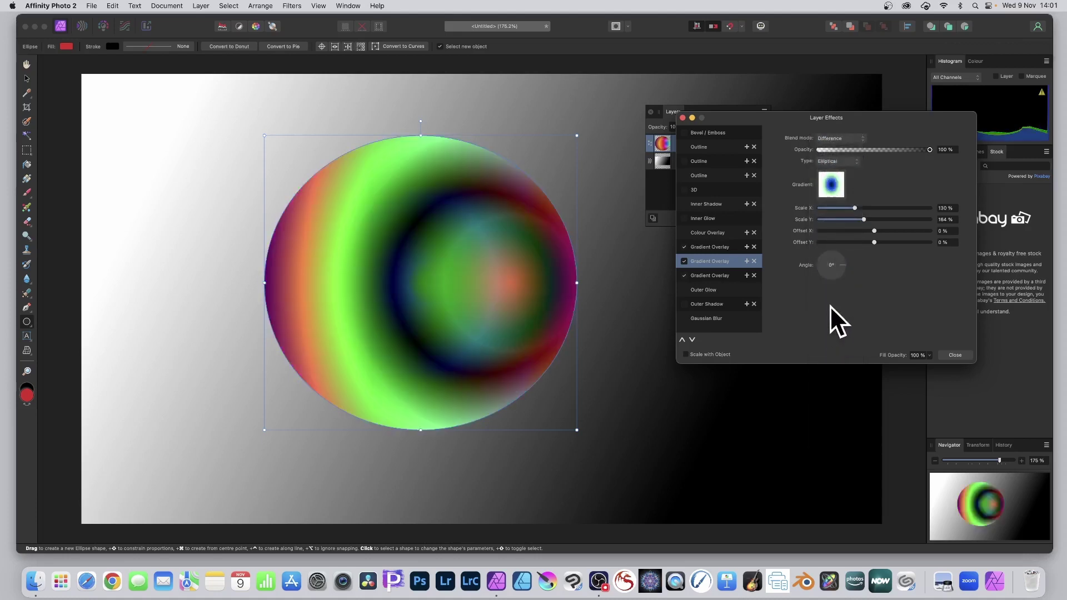
{"action": "left_click", "coordinate": [700, 276]}
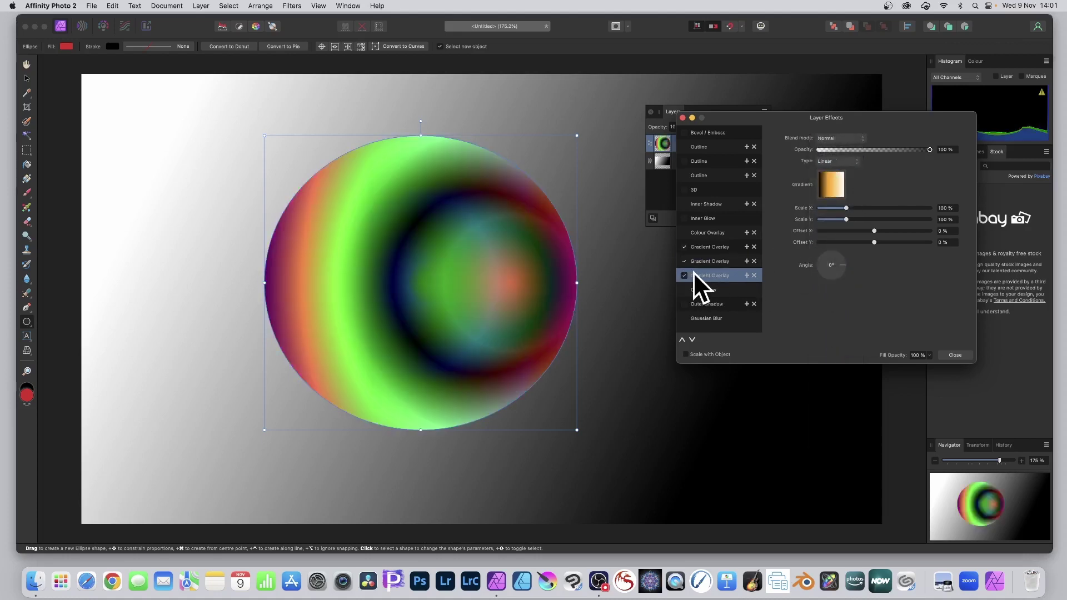
Stretch the orange overlay's gradient horizontally and switch its blend mode to Normal
{"action": "left_click_drag", "start_coordinate": [849, 203], "coordinate": [874, 231]}
{"action": "left_click", "coordinate": [478, 236]}
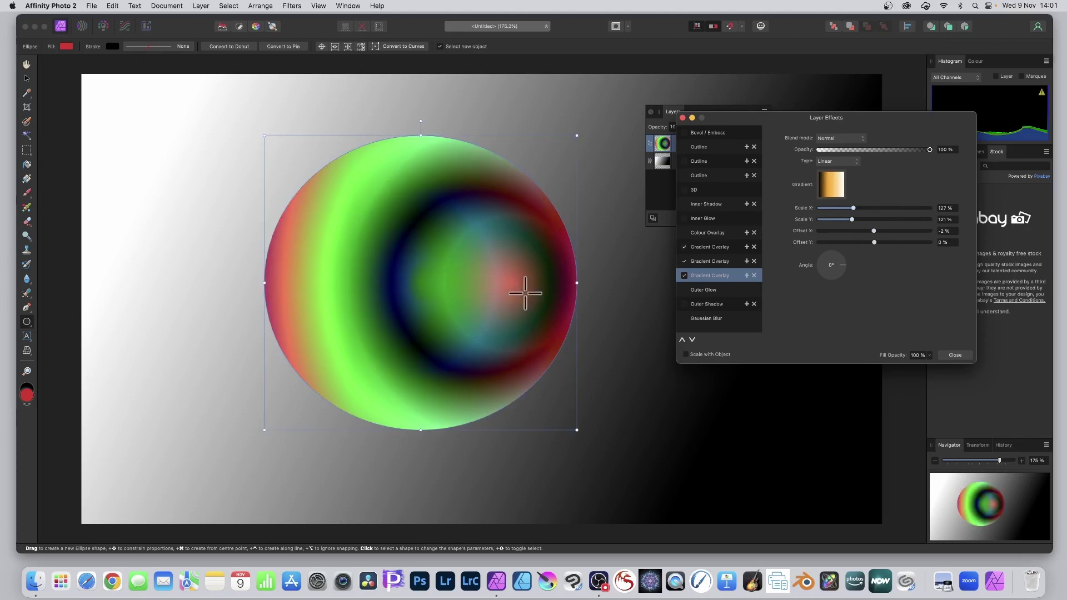
{"action": "left_click", "coordinate": [850, 138]}
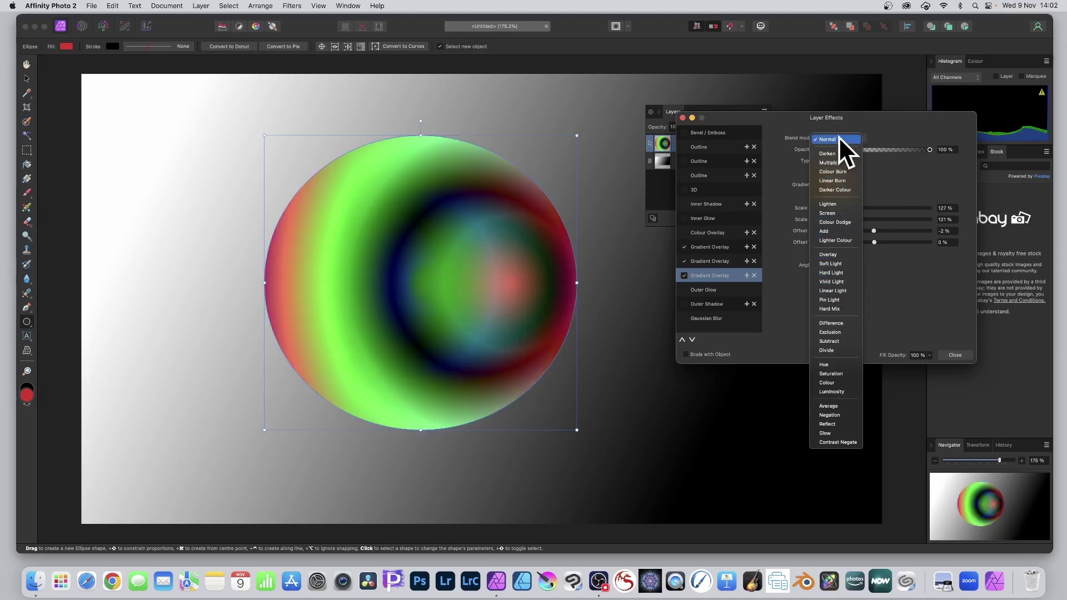
{"action": "left_click", "coordinate": [839, 137]}
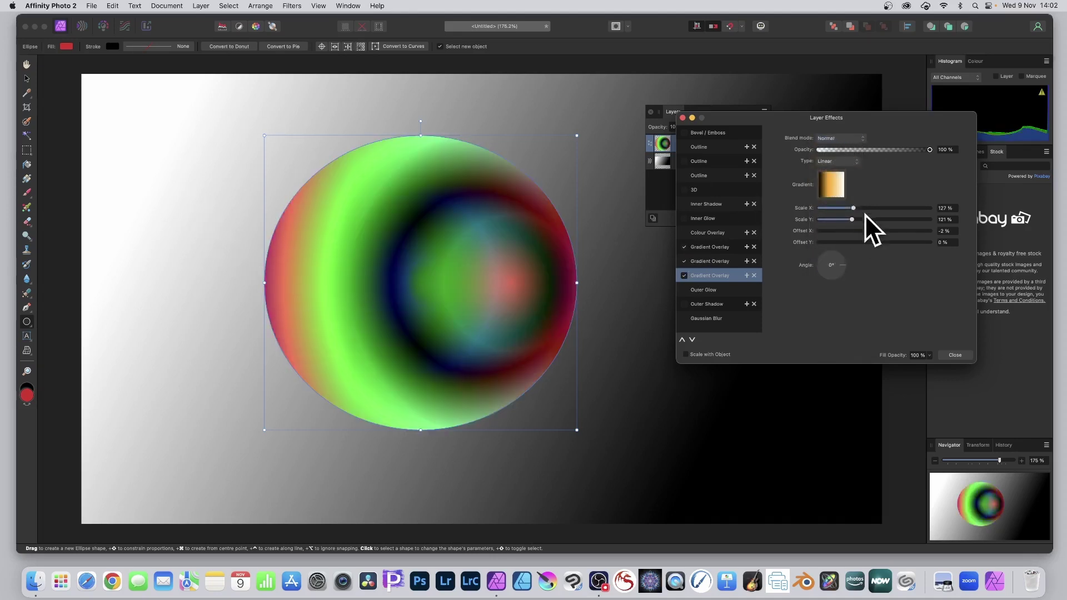
Delete the third Gradient Overlay from the circle's layer effects
{"action": "left_click", "coordinate": [754, 276]}
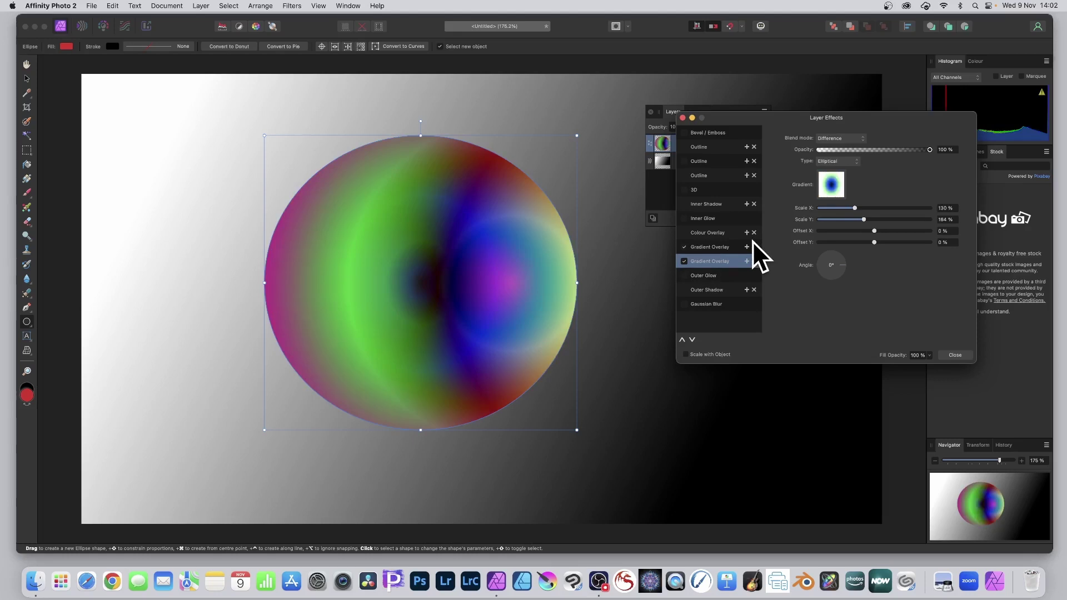
{"action": "left_click", "coordinate": [682, 340]}
{"action": "left_click", "coordinate": [693, 340]}
{"action": "left_click", "coordinate": [685, 339]}
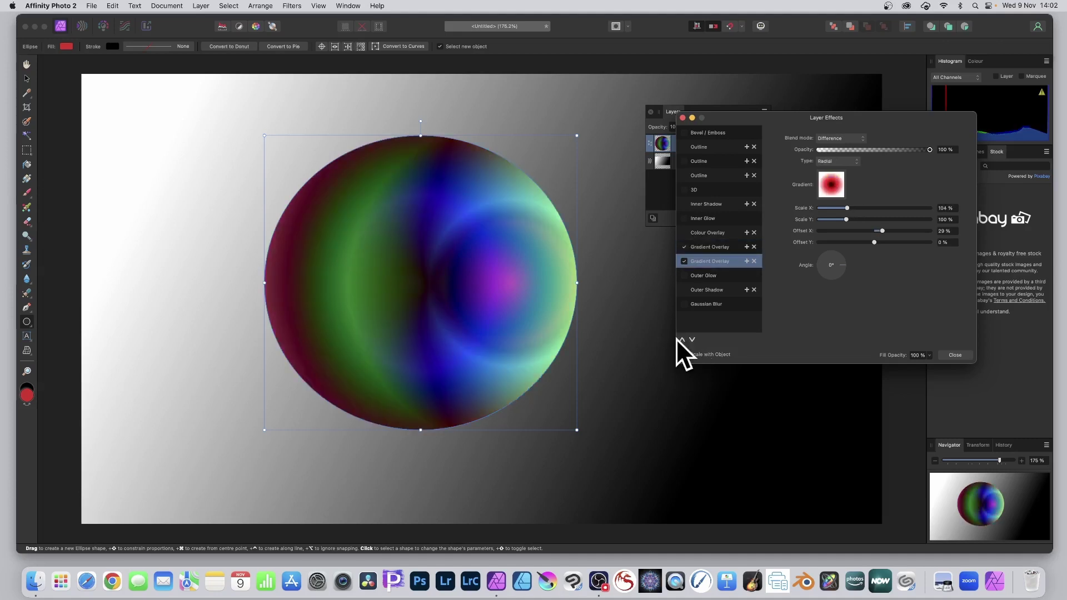
{"action": "left_click", "coordinate": [682, 339]}
{"action": "left_click", "coordinate": [691, 339]}
{"action": "left_click", "coordinate": [708, 147]}
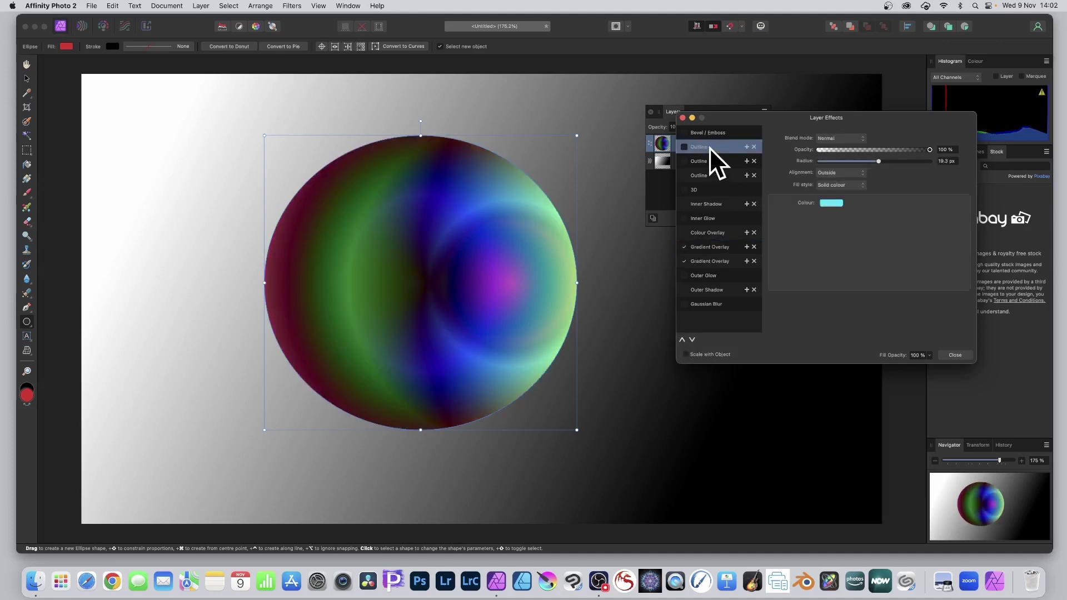
{"action": "left_click", "coordinate": [690, 340]}
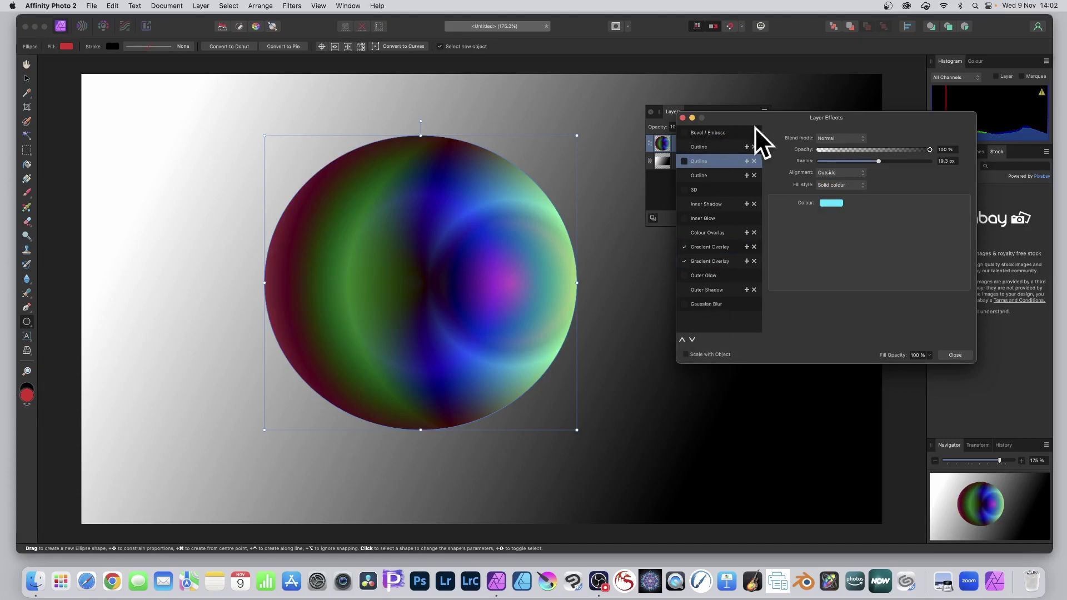
{"action": "left_click", "coordinate": [682, 340]}
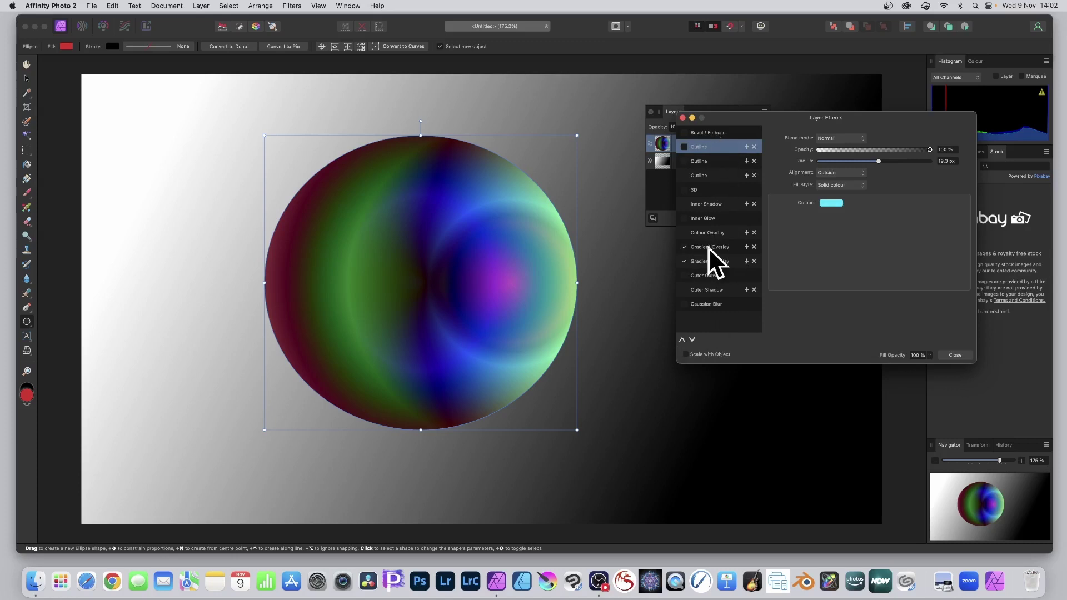
{"action": "left_click", "coordinate": [711, 263]}
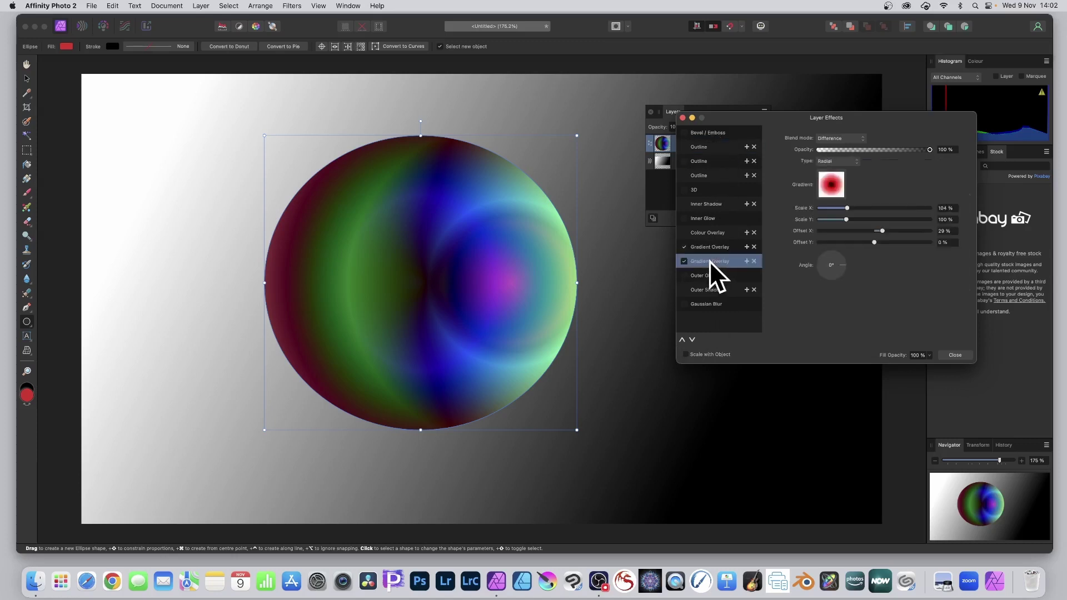
{"action": "left_click", "coordinate": [713, 250]}
{"action": "left_click", "coordinate": [691, 340]}
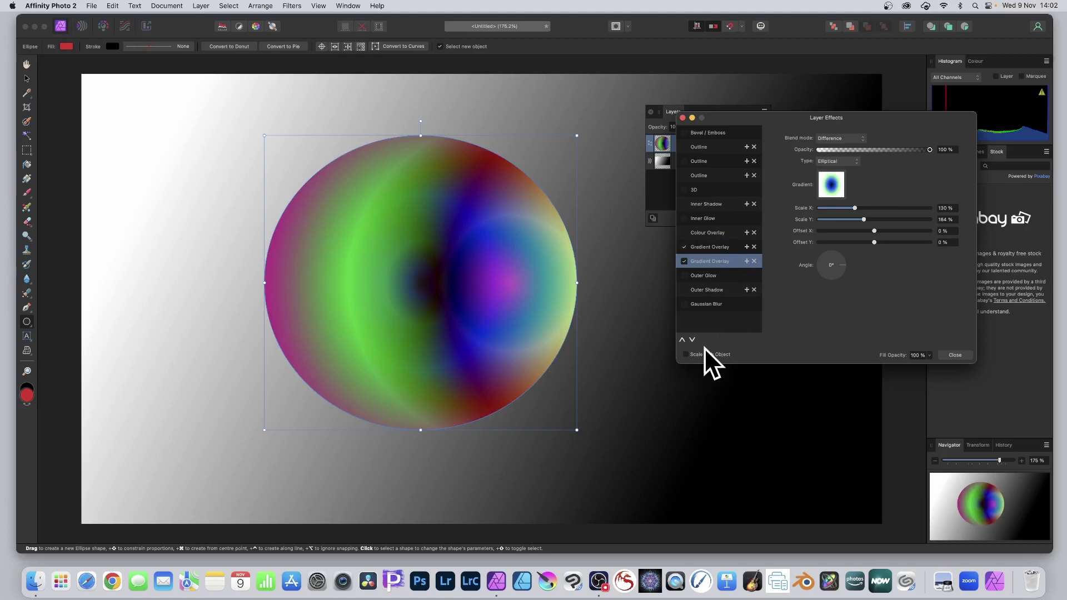
Close the Layer Effects dialog and browse the View and Window menus
{"action": "left_click", "coordinate": [956, 355]}
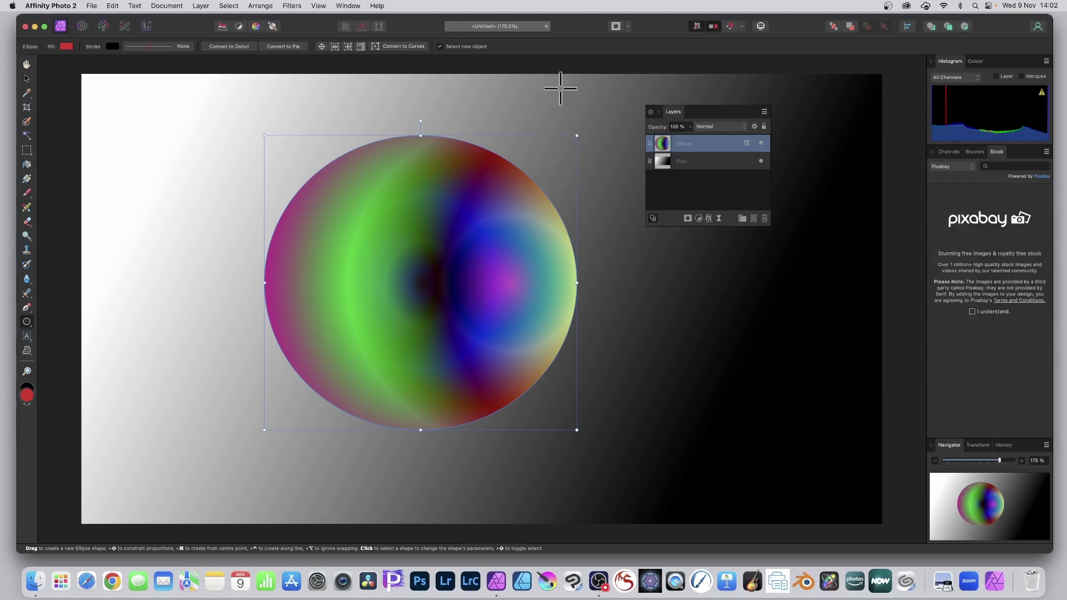
{"action": "left_click", "coordinate": [319, 6]}
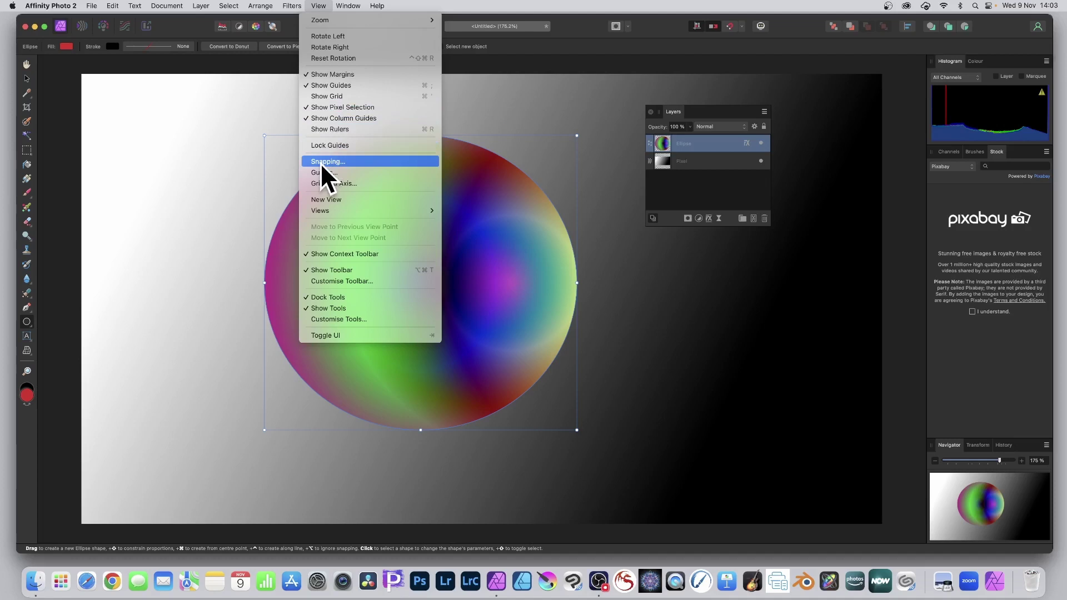
{"action": "mouse_move", "coordinate": [348, 7]}
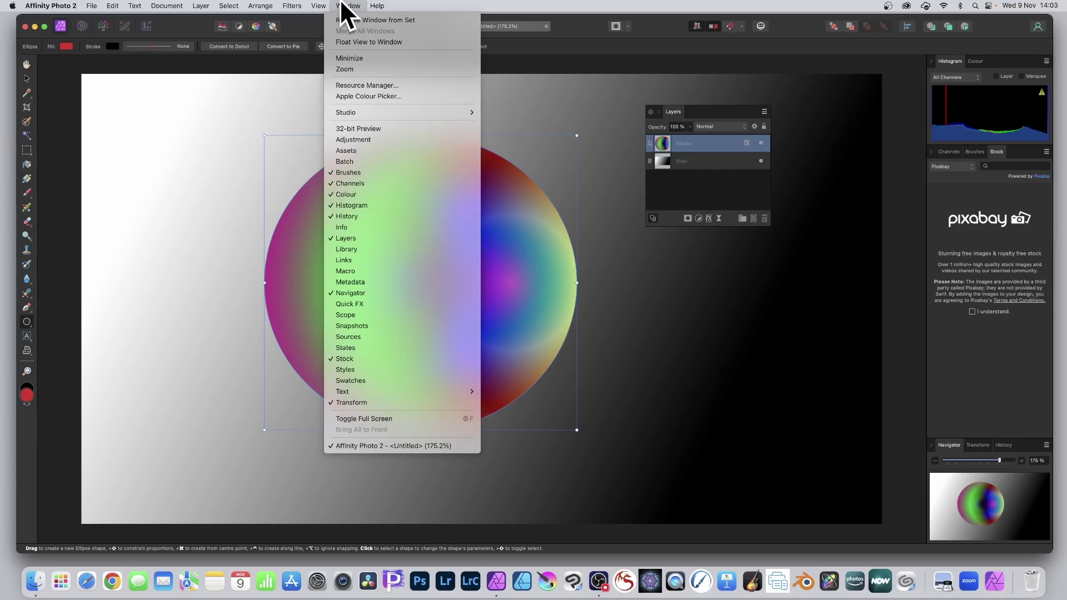
Float the Styles panel and add the circle's effects as new style Style 19
{"action": "left_click", "coordinate": [358, 369]}
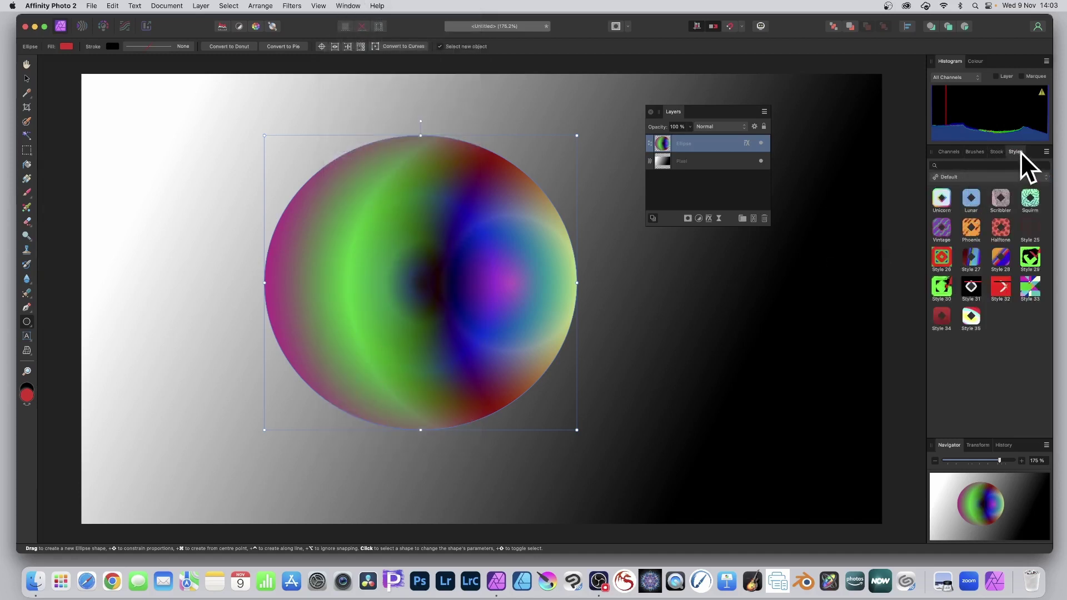
{"action": "left_click_drag", "start_coordinate": [1020, 152], "coordinate": [593, 111]}
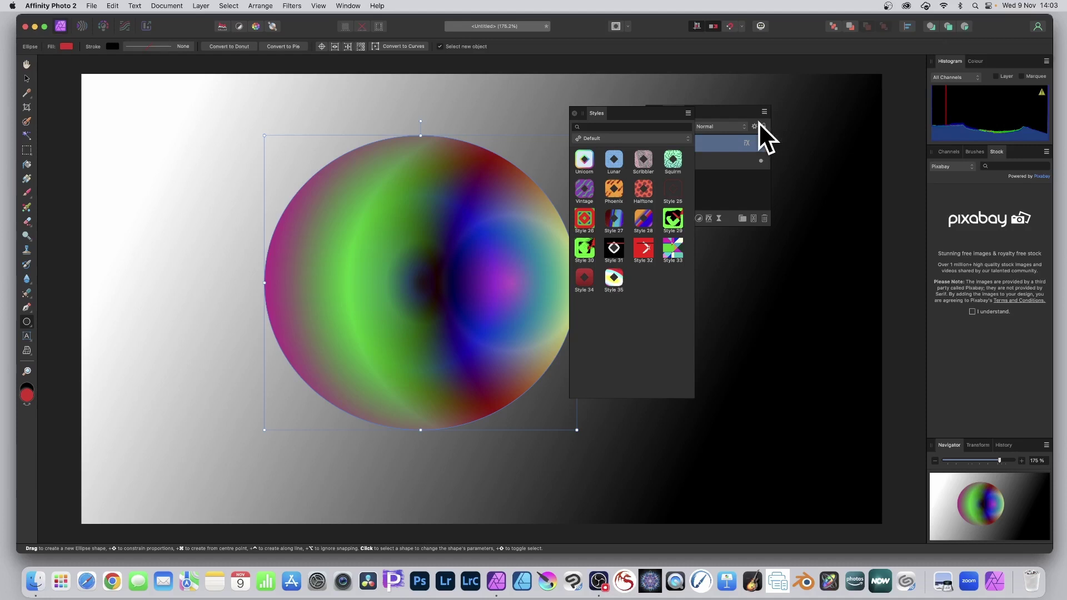
{"action": "left_click_drag", "start_coordinate": [599, 112], "coordinate": [631, 97]}
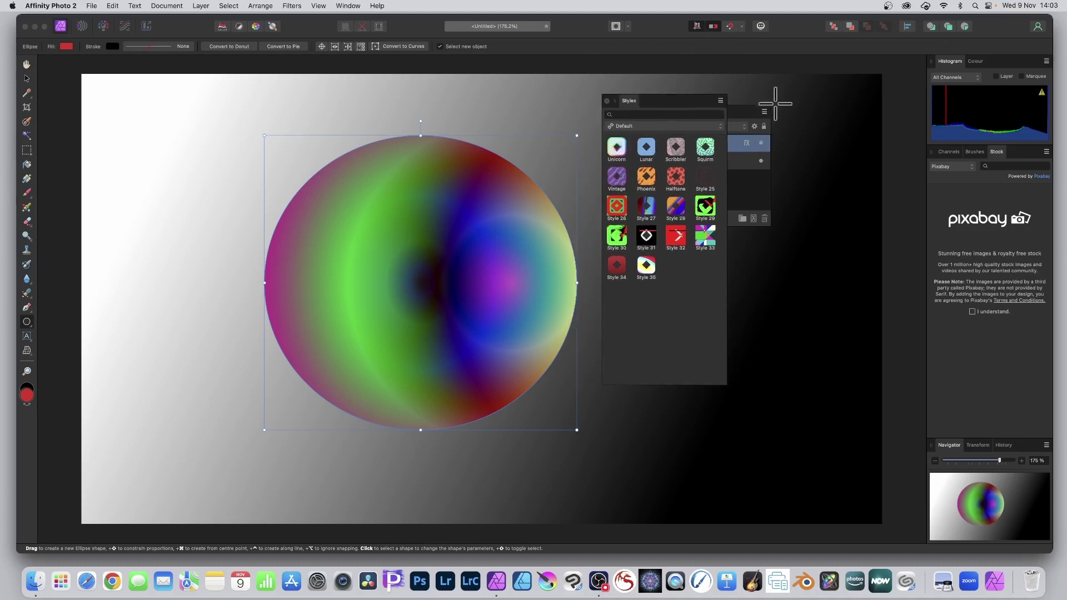
{"action": "left_click", "coordinate": [721, 101]}
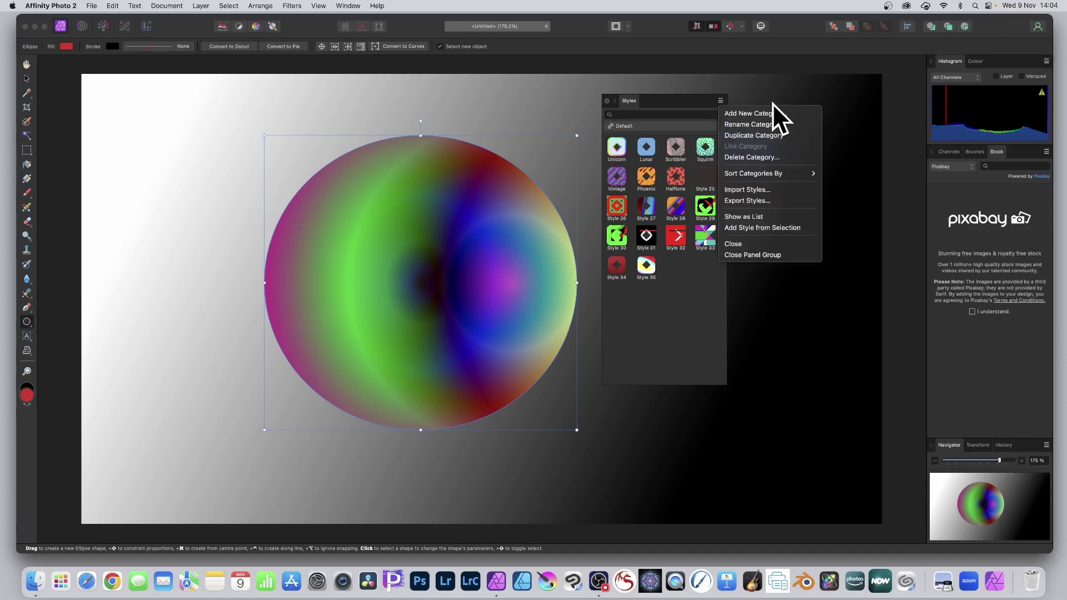
{"action": "left_click", "coordinate": [779, 226]}
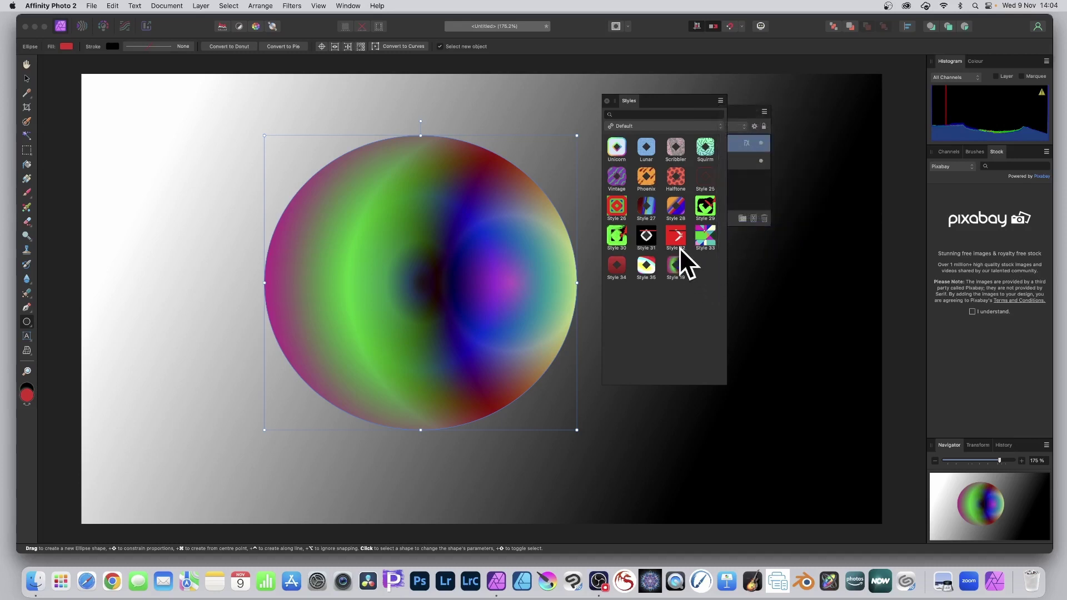
Delete the circle and draw a large triangle across the page centre
{"action": "key", "text": "Delete"}
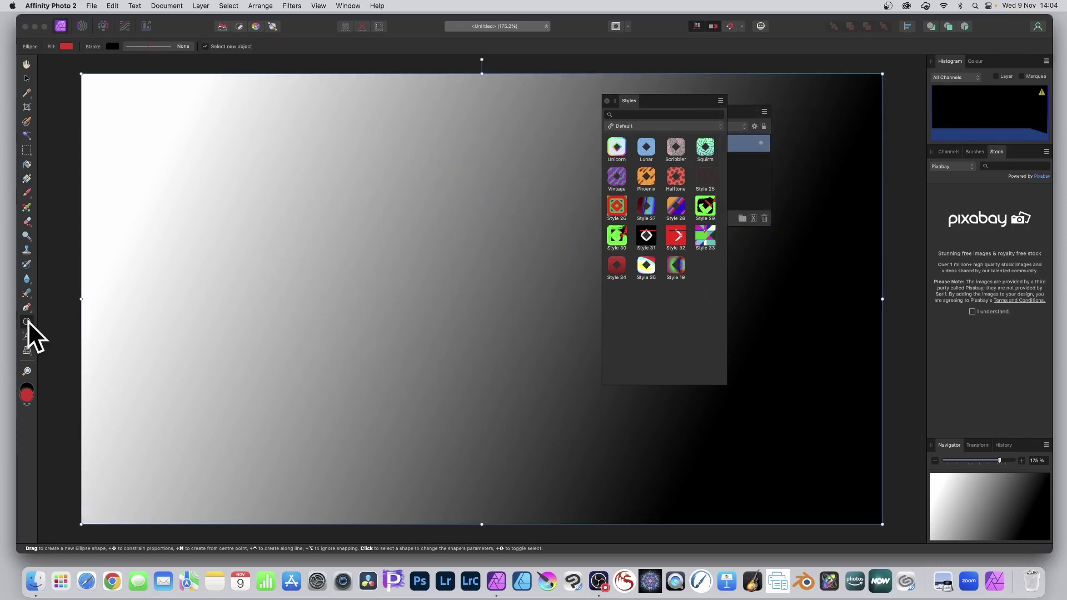
{"action": "left_click", "coordinate": [27, 322]}
{"action": "left_click", "coordinate": [84, 355]}
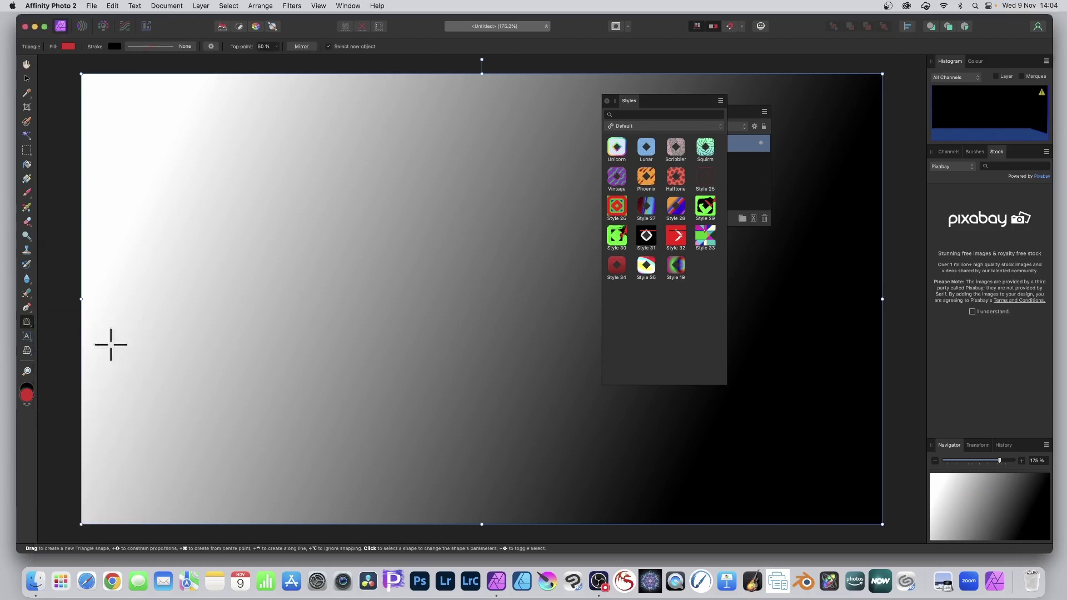
{"action": "left_click_drag", "start_coordinate": [295, 110], "coordinate": [639, 505]}
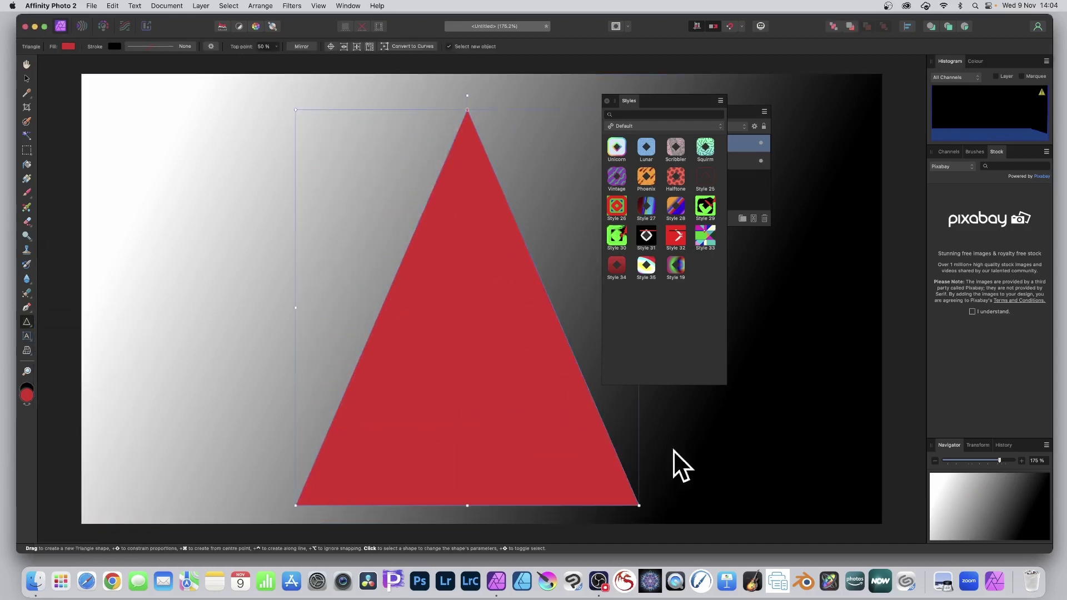
Apply Style 19 to the triangle and bring up its Layer Effects
{"action": "left_click", "coordinate": [676, 265]}
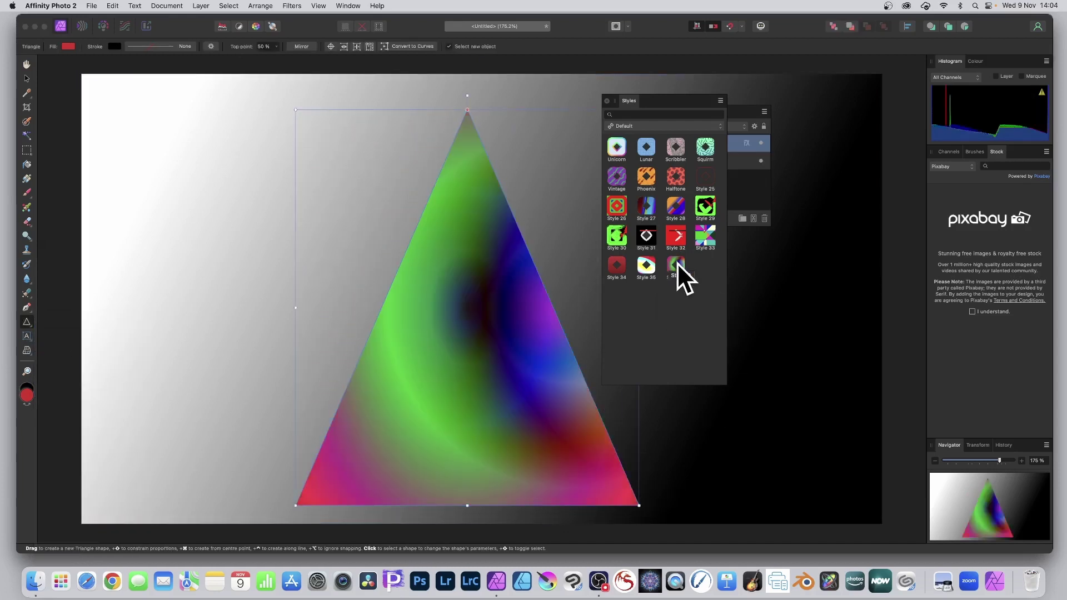
{"action": "left_click", "coordinate": [759, 207]}
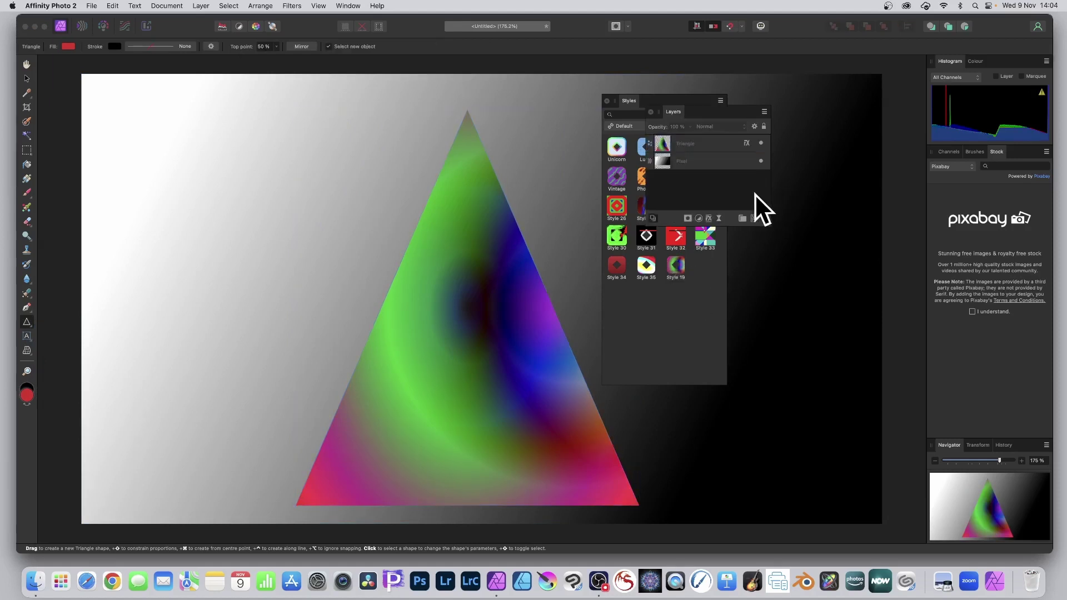
{"action": "left_click", "coordinate": [708, 218]}
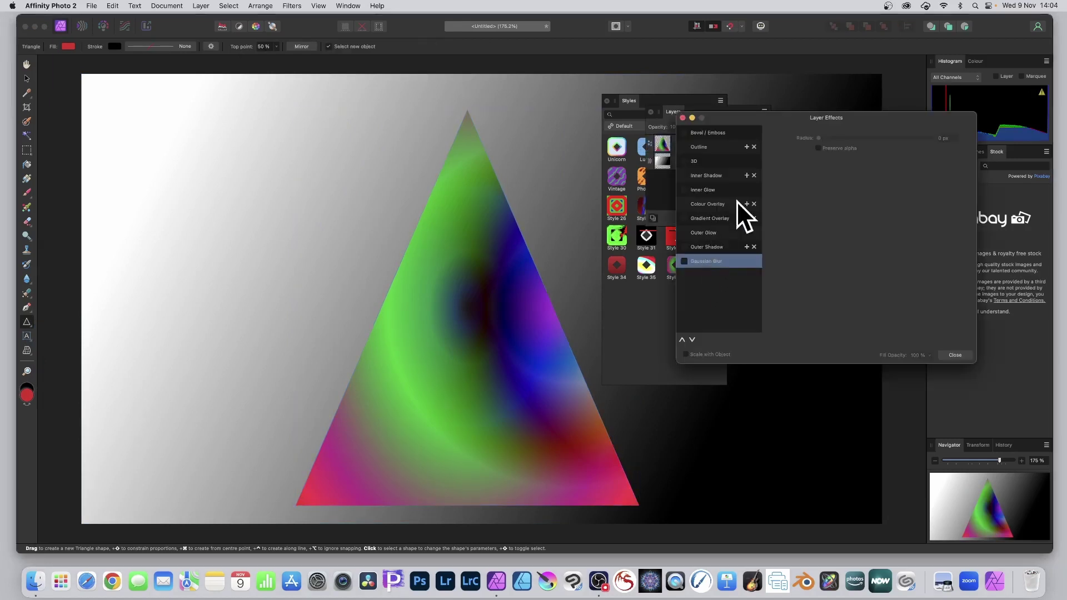
Select the triangle to inspect its Style 19 effects, then close Layer Effects
{"action": "left_click", "coordinate": [27, 78]}
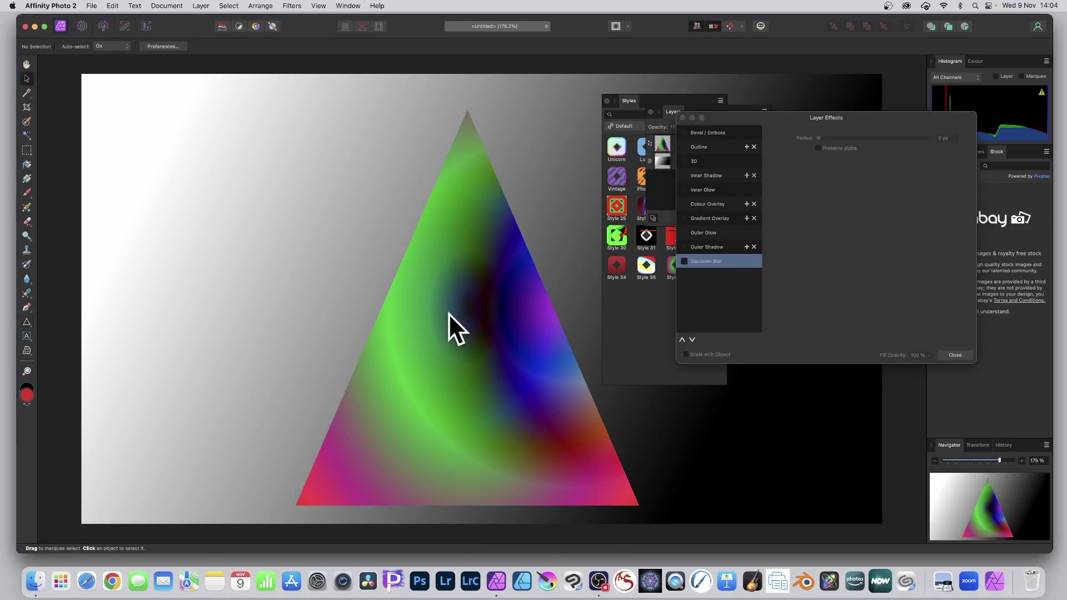
{"action": "left_click", "coordinate": [448, 314]}
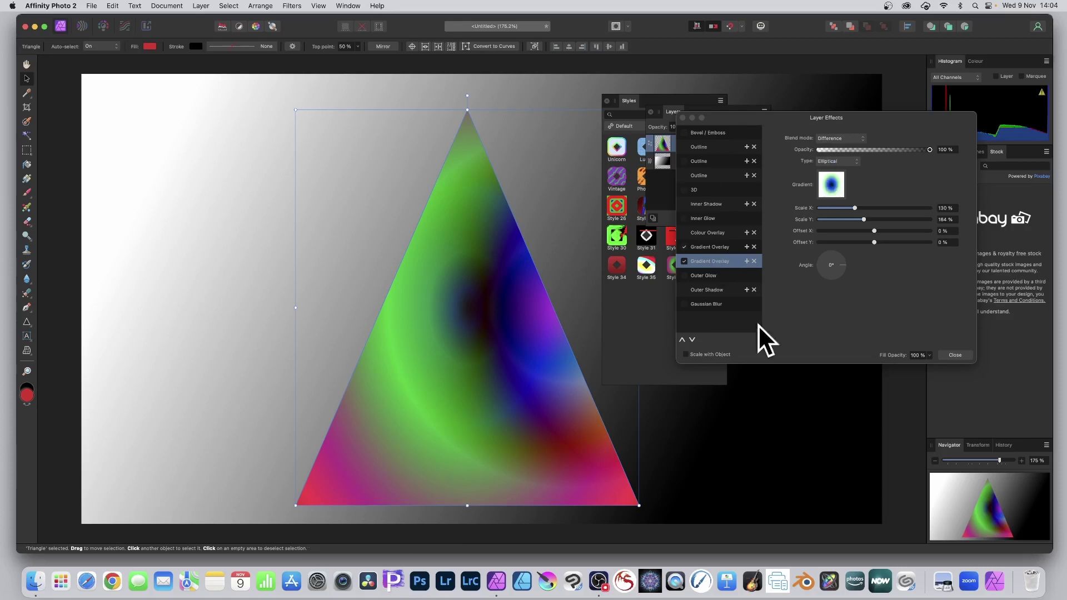
{"action": "left_click", "coordinate": [953, 354]}
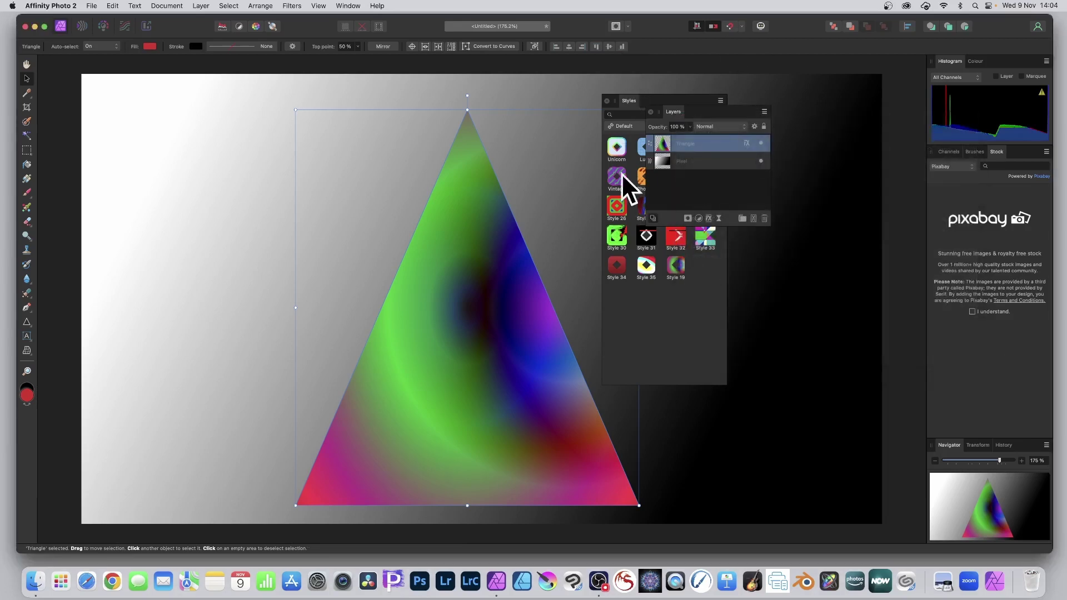